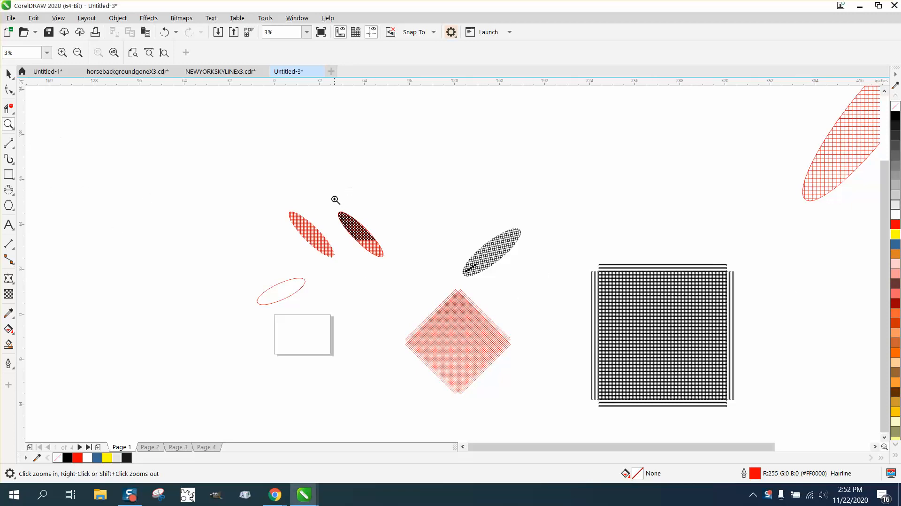
# Step: Move the red diamond grid group up and to the left on the page
pyautogui.moveTo(335, 200); pyautogui.dragTo(573, 303)
pyautogui.rightClick(223, 268)
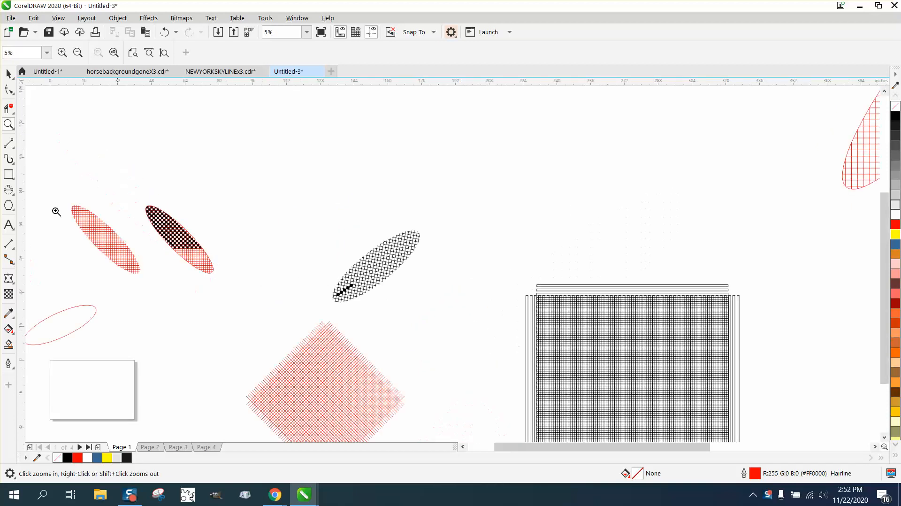
pyautogui.click(9, 74)
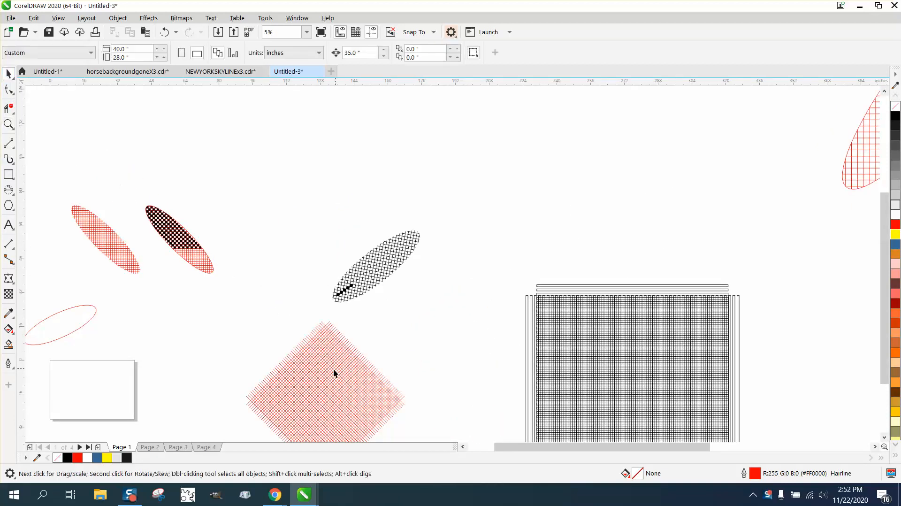
pyautogui.moveTo(331, 370); pyautogui.dragTo(305, 336)
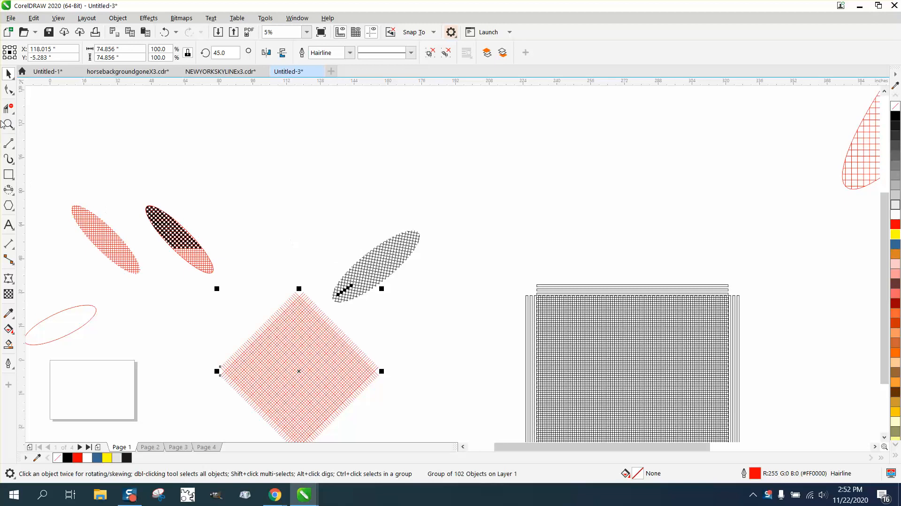
# Step: Pull the red outlined ellipse off the black grid toward the diamond grid
pyautogui.moveTo(275, 212); pyautogui.dragTo(483, 297)
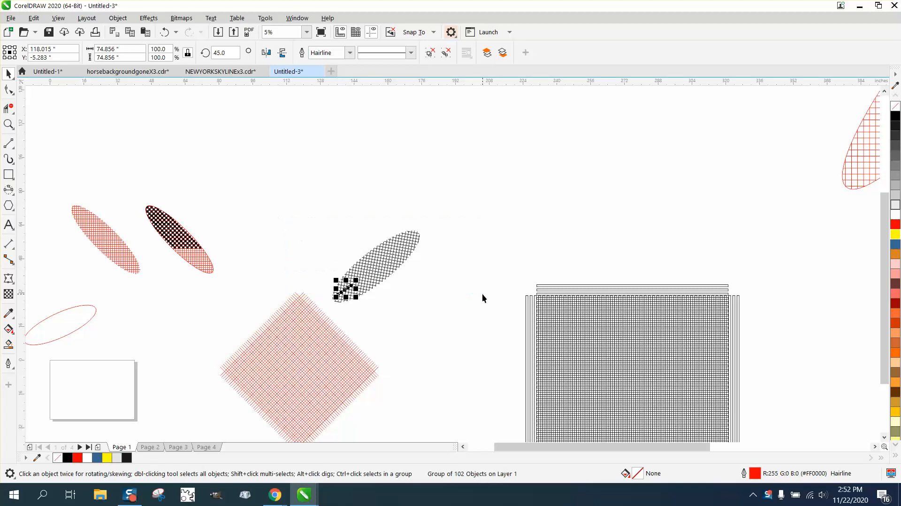
pyautogui.moveTo(94, 310)
pyautogui.mouseDown()
pyautogui.moveTo(319, 188)
pyautogui.moveTo(358, 180)
pyautogui.moveTo(304, 356)
pyautogui.mouseUp()
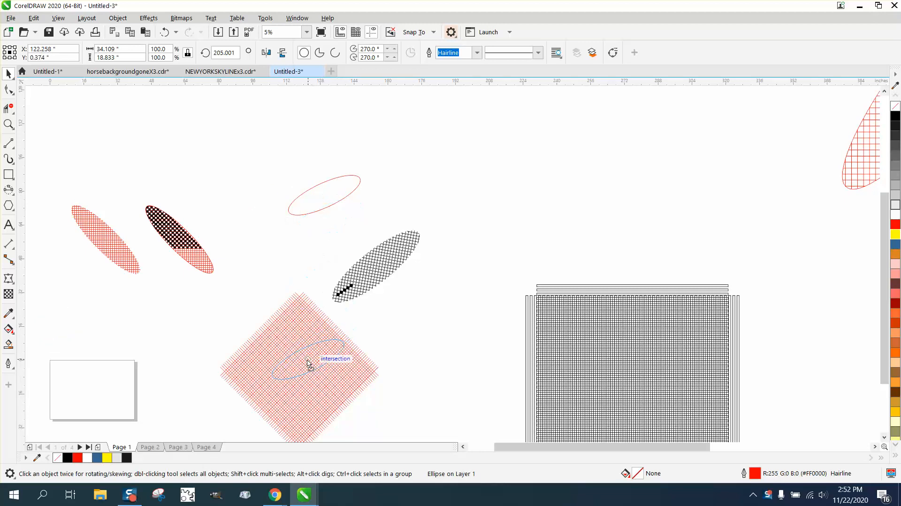
# Step: Move the black checkered ellipse upward and place the red ellipse over the diamond
pyautogui.click(318, 222)
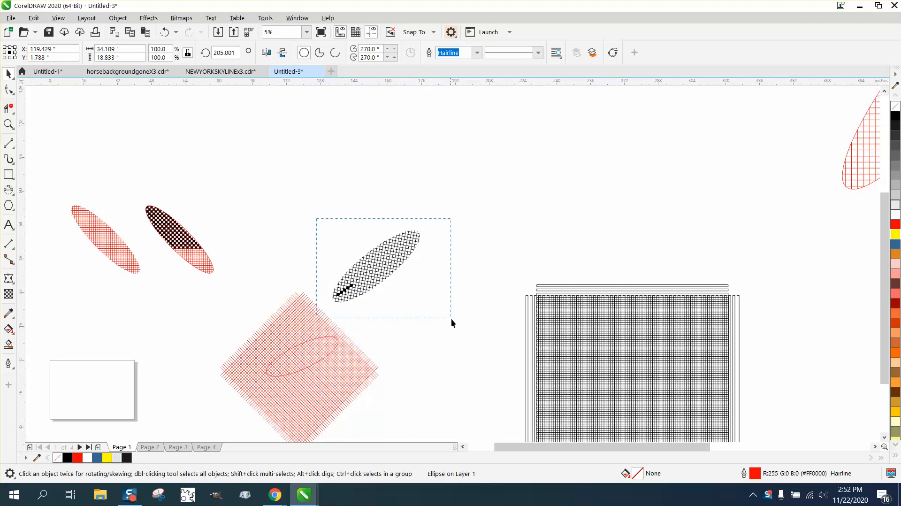
pyautogui.moveTo(451, 319); pyautogui.dragTo(452, 319)
pyautogui.moveTo(376, 268); pyautogui.dragTo(374, 187)
pyautogui.scroll(-2, 307, 290)
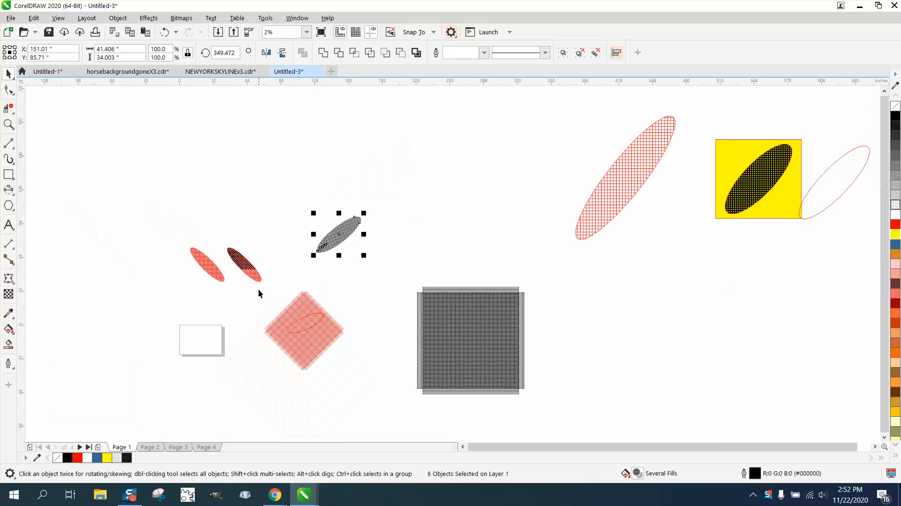
pyautogui.moveTo(259, 294); pyautogui.dragTo(389, 376)
pyautogui.click(145, 125)
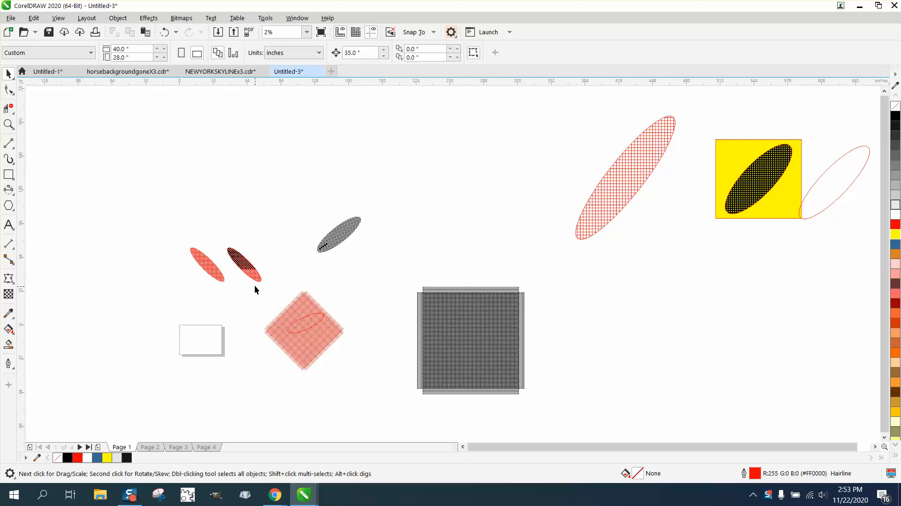
# Step: Intersect the ellipse with the diamond grid and nudge the checkered oval and outline right
pyautogui.moveTo(358, 378); pyautogui.dragTo(359, 378)
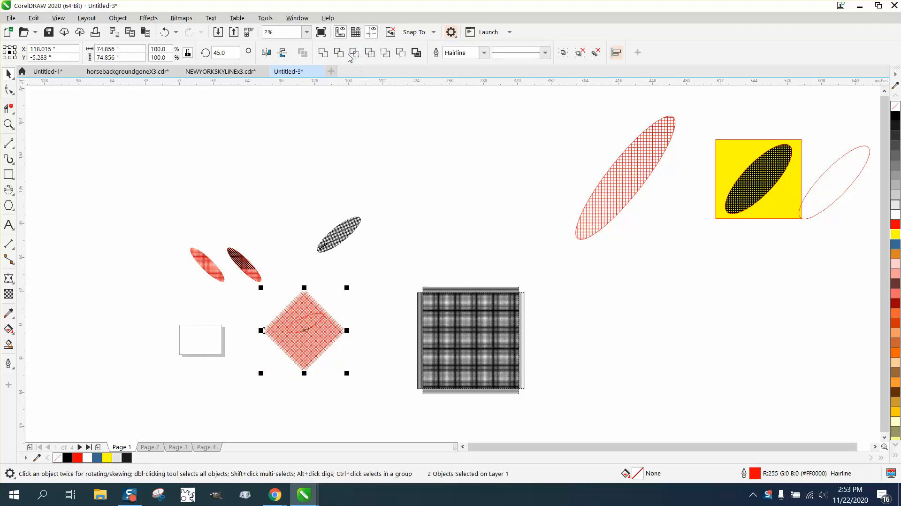
pyautogui.click(354, 52)
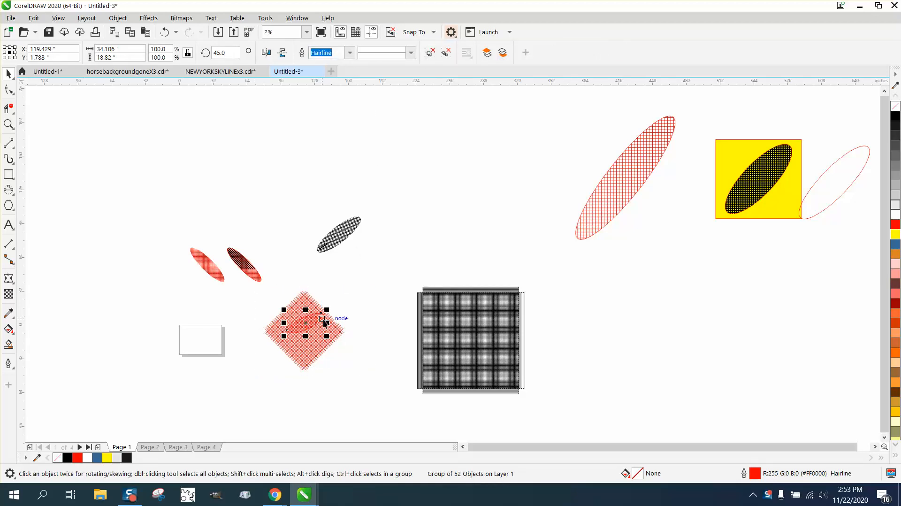
pyautogui.press('Right')
pyautogui.press('Right')
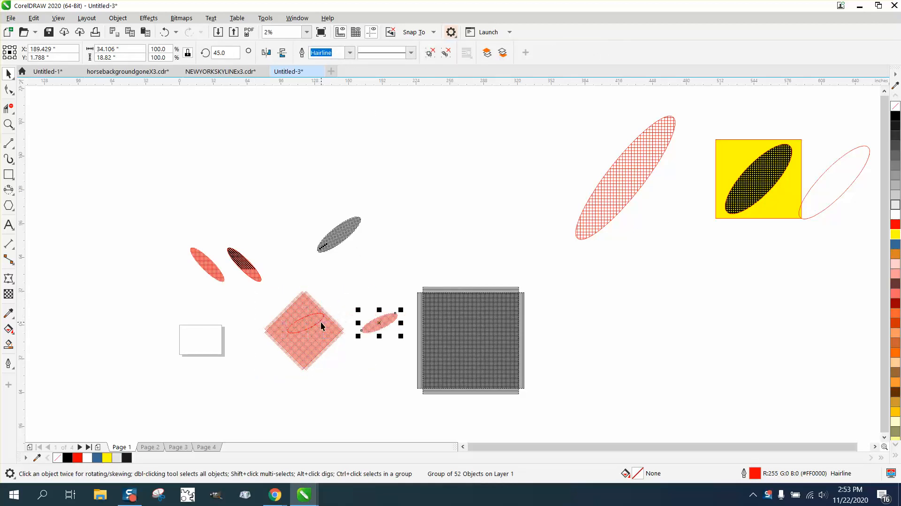
pyautogui.click(314, 325)
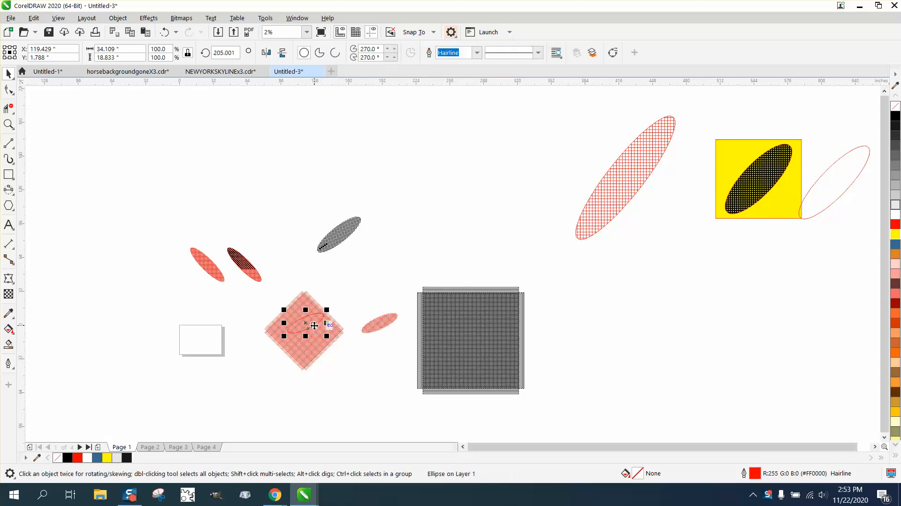
pyautogui.press('Right')
pyautogui.press('Right')
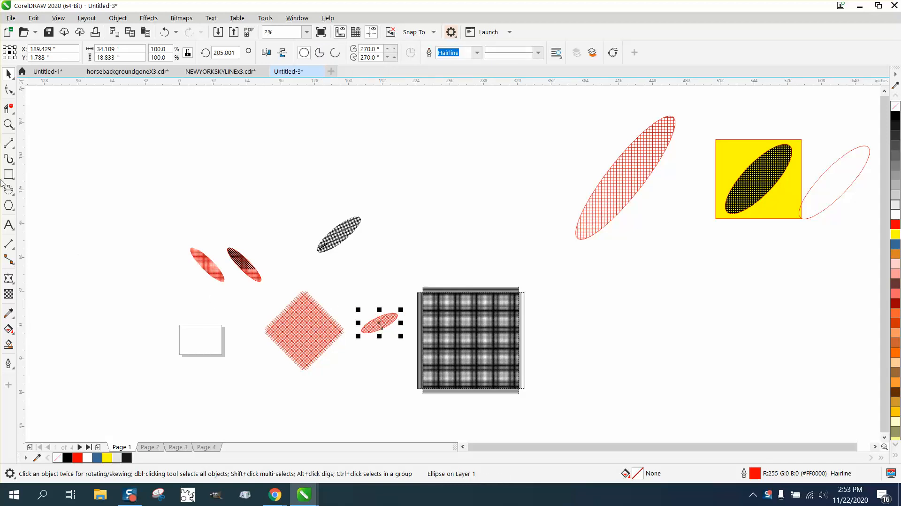
# Step: Zoom in on the new checkered red oval
pyautogui.click(10, 123)
pyautogui.click(455, 353)
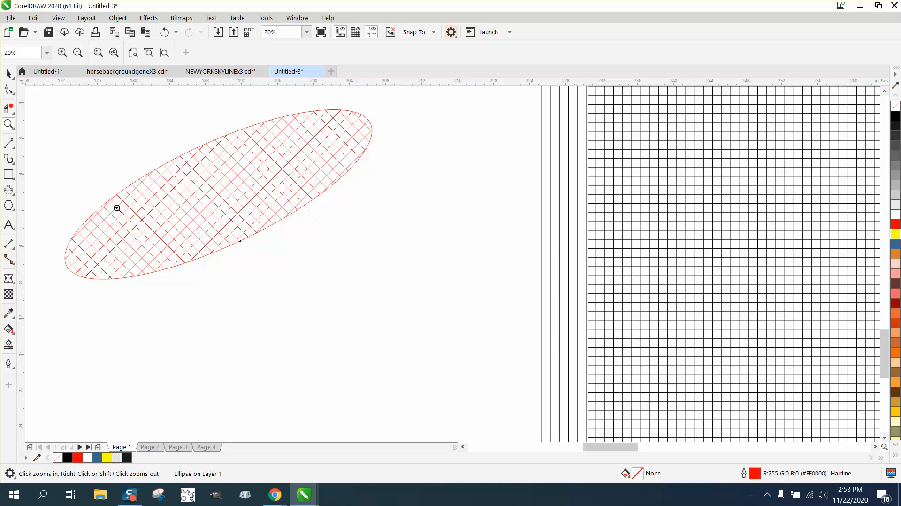
pyautogui.rightClick(272, 211)
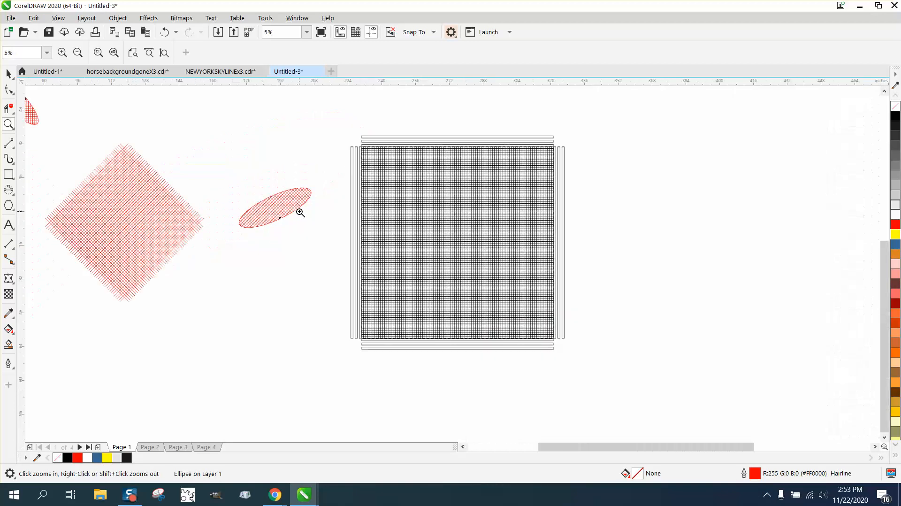
pyautogui.rightClick(238, 216)
pyautogui.moveTo(223, 198); pyautogui.dragTo(329, 238)
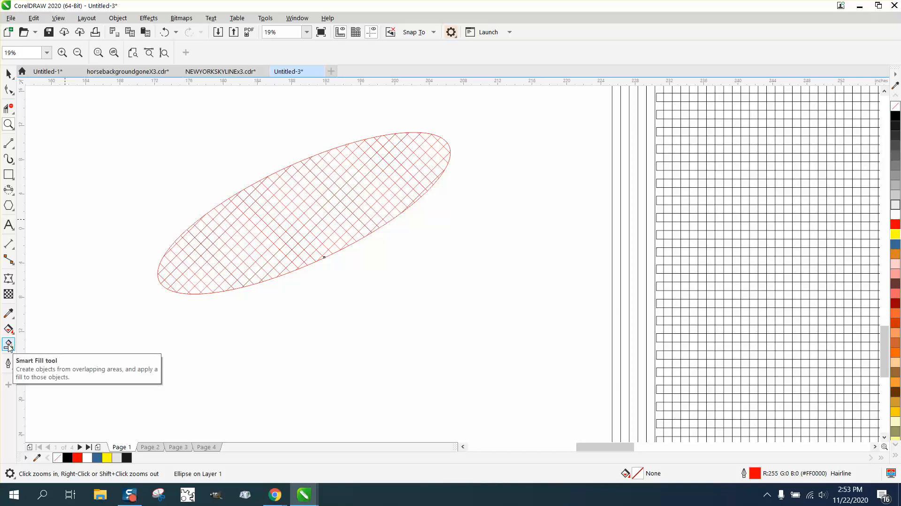
pyautogui.click(9, 344)
pyautogui.click(170, 268)
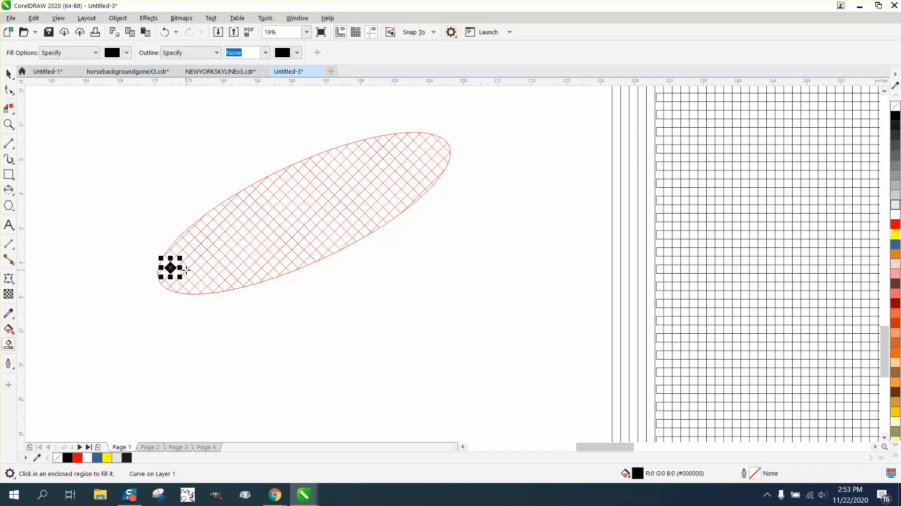
pyautogui.click(182, 268)
pyautogui.click(206, 269)
pyautogui.click(194, 255)
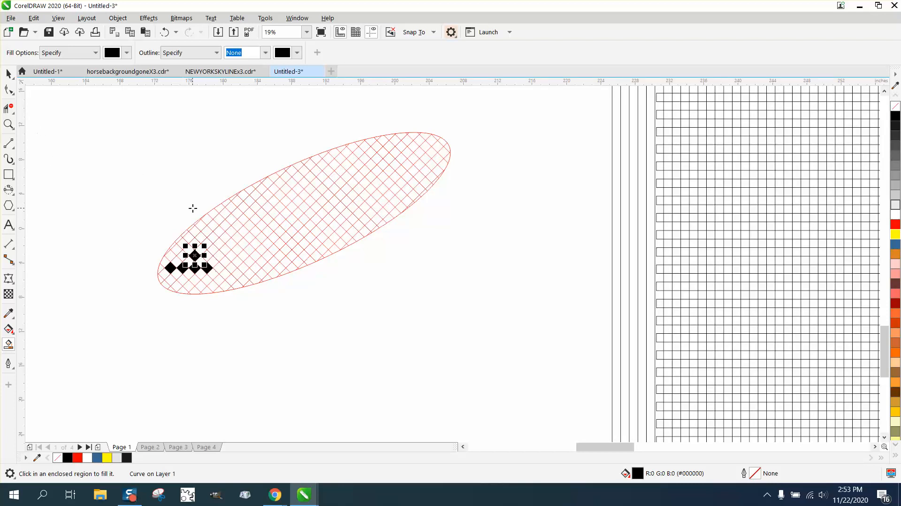
pyautogui.click(223, 210)
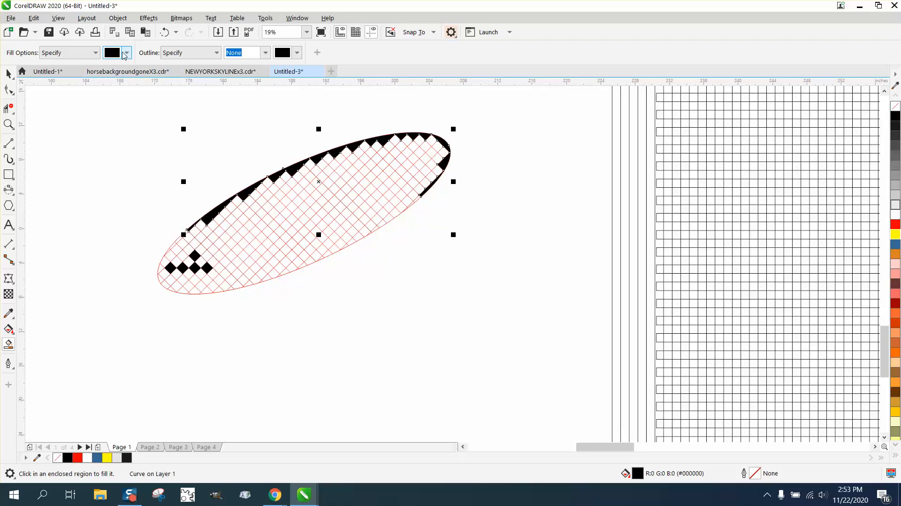
pyautogui.click(165, 32)
pyautogui.click(9, 73)
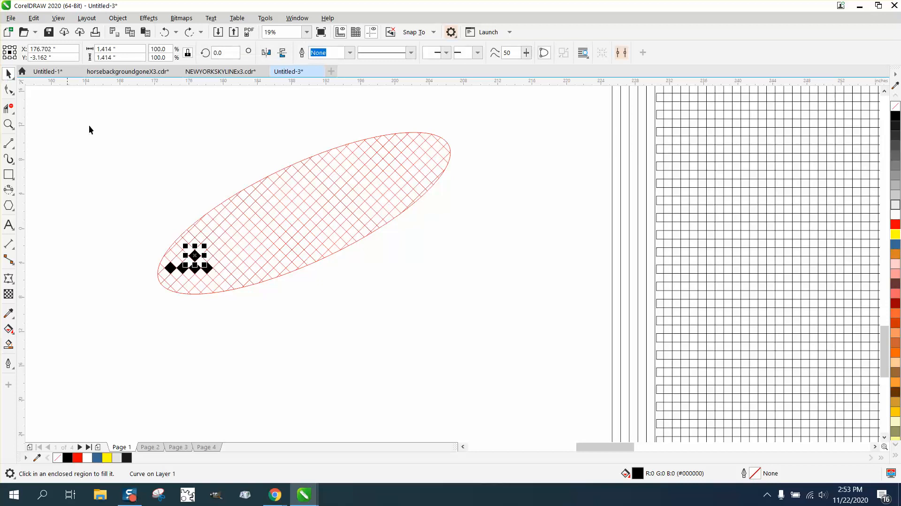
pyautogui.moveTo(137, 207); pyautogui.dragTo(180, 254)
pyautogui.moveTo(237, 298); pyautogui.dragTo(238, 295)
pyautogui.press('Delete')
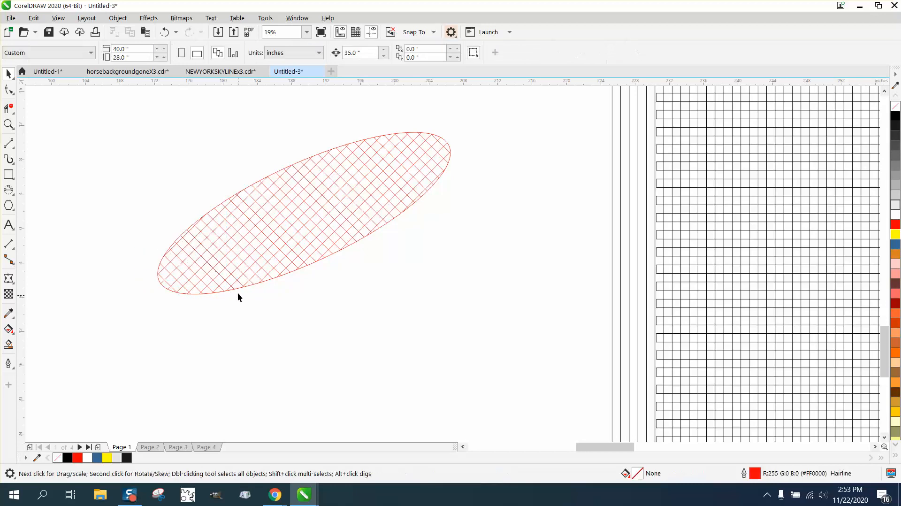
# Step: Apply a one-step Contour with 0.1-inch offset to the checkered oval
pyautogui.click(230, 200)
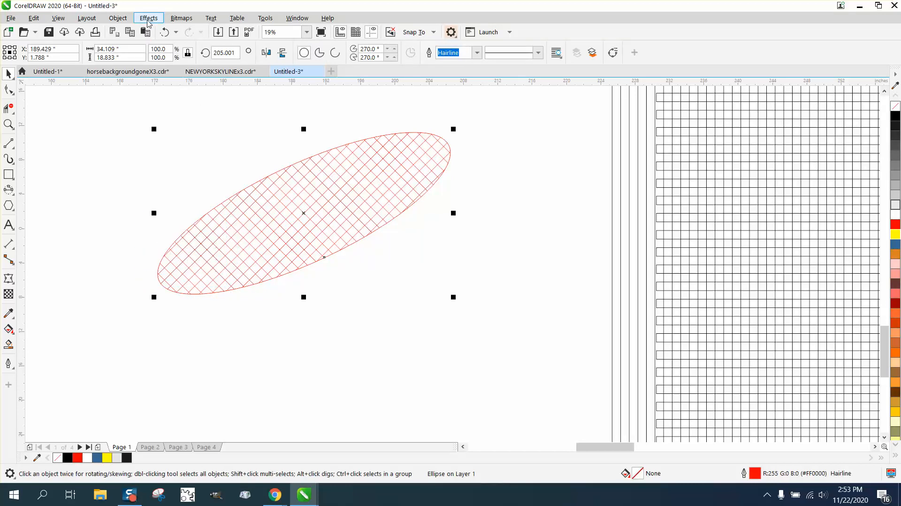
pyautogui.click(149, 18)
pyautogui.click(176, 271)
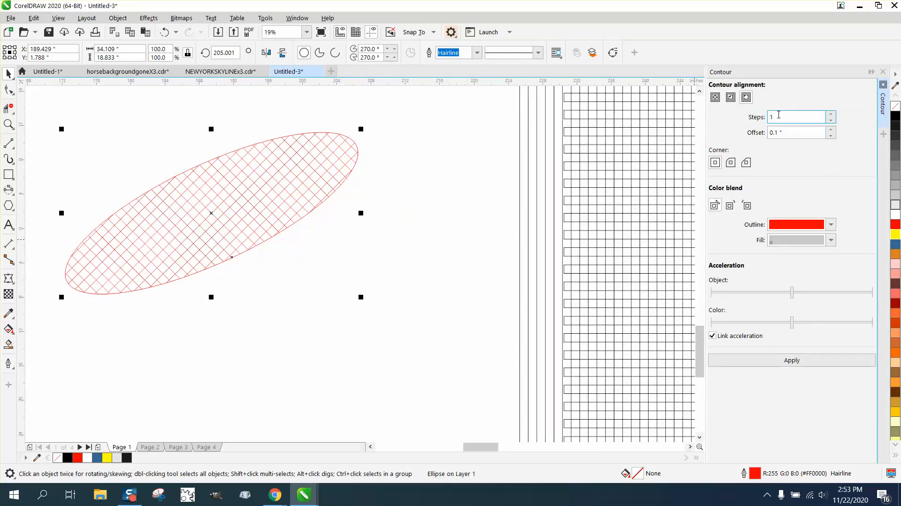
pyautogui.moveTo(801, 134); pyautogui.dragTo(767, 134)
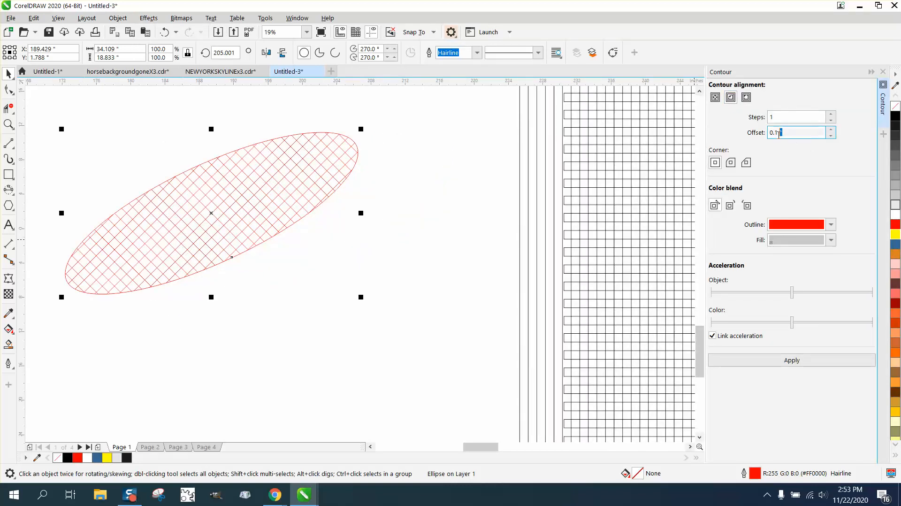
pyautogui.click(804, 362)
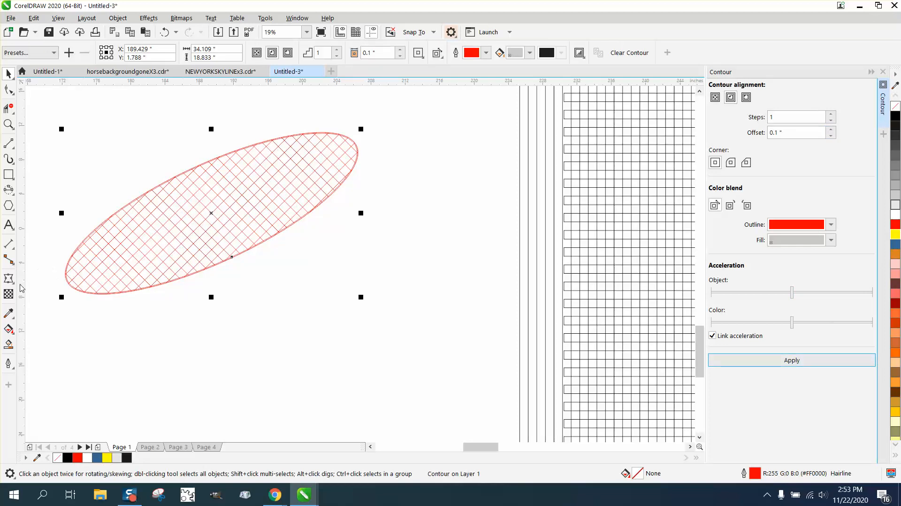
# Step: Smart Fill three grid cells along the oval's upper-left edge with black
pyautogui.click(8, 344)
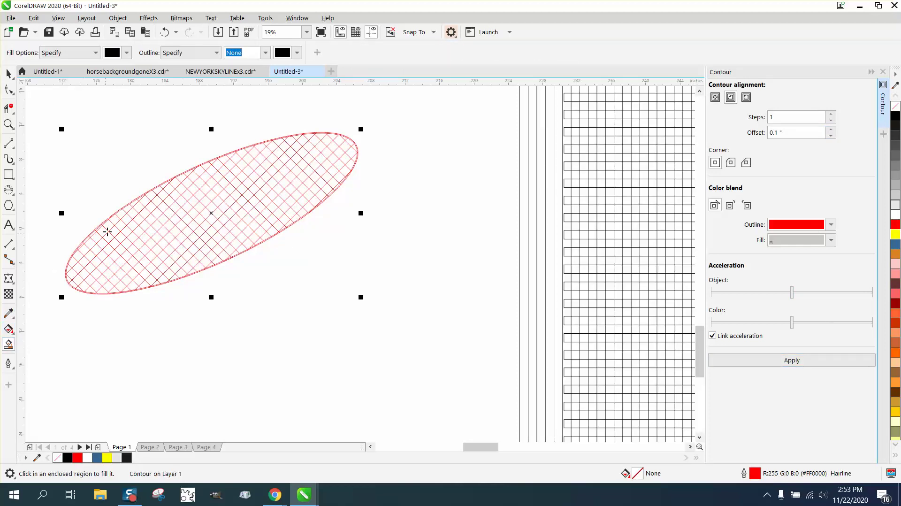
pyautogui.click(126, 210)
pyautogui.click(113, 220)
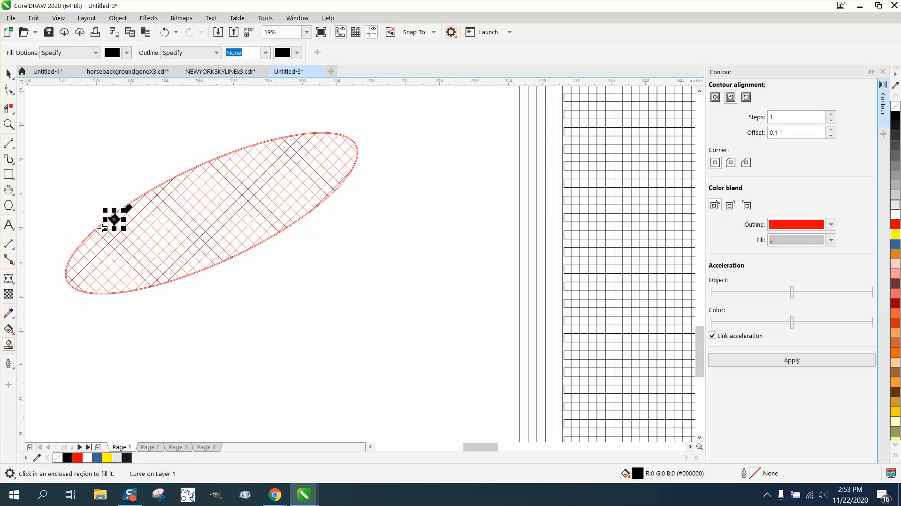
pyautogui.click(102, 232)
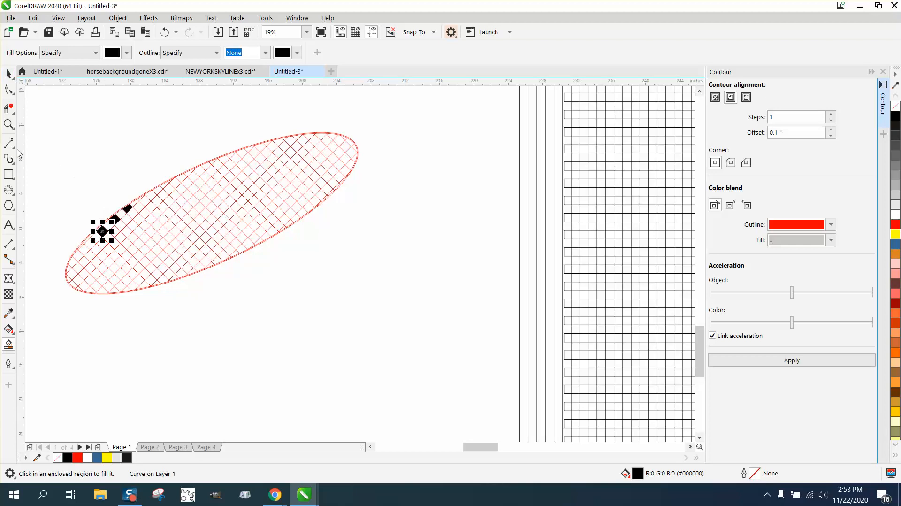
pyautogui.click(9, 124)
pyautogui.moveTo(55, 194); pyautogui.dragTo(187, 265)
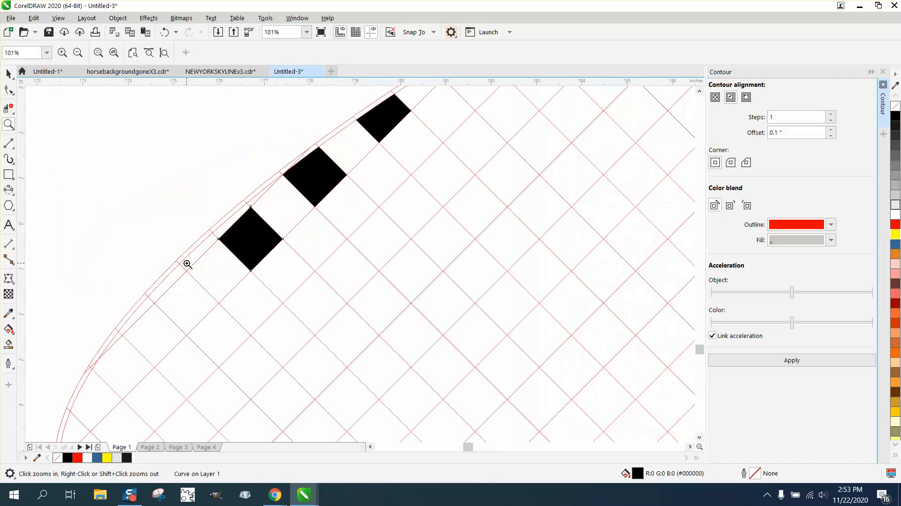
# Step: Smart Fill the two thin slivers beside the diamonds black and select the red ellipse
pyautogui.click(9, 344)
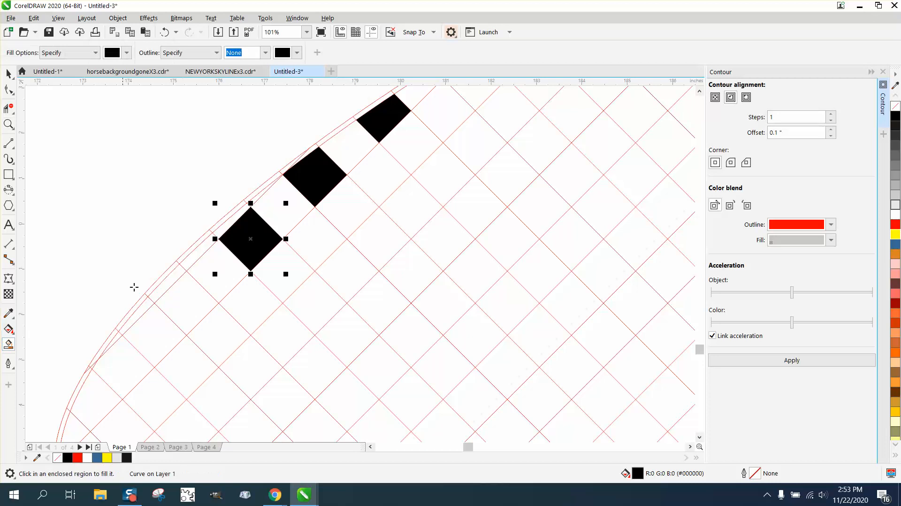
pyautogui.click(192, 257)
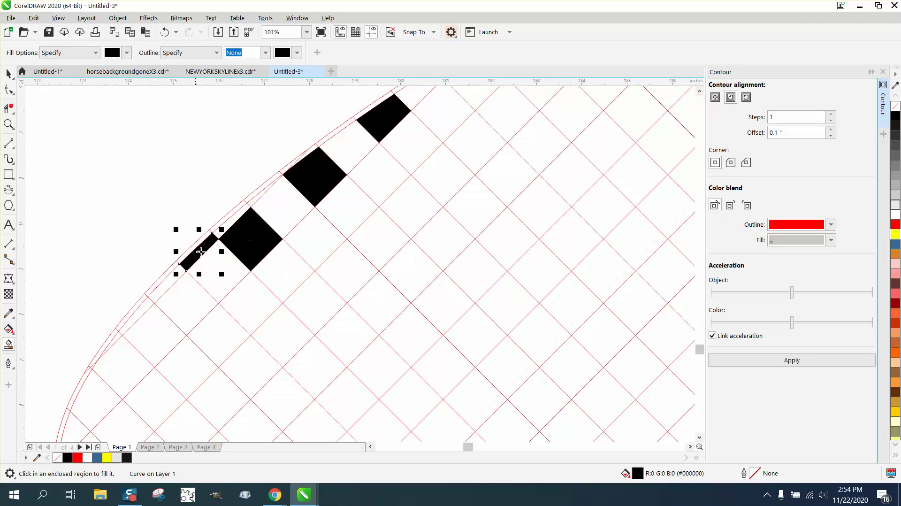
pyautogui.click(252, 201)
pyautogui.click(10, 73)
pyautogui.click(258, 189)
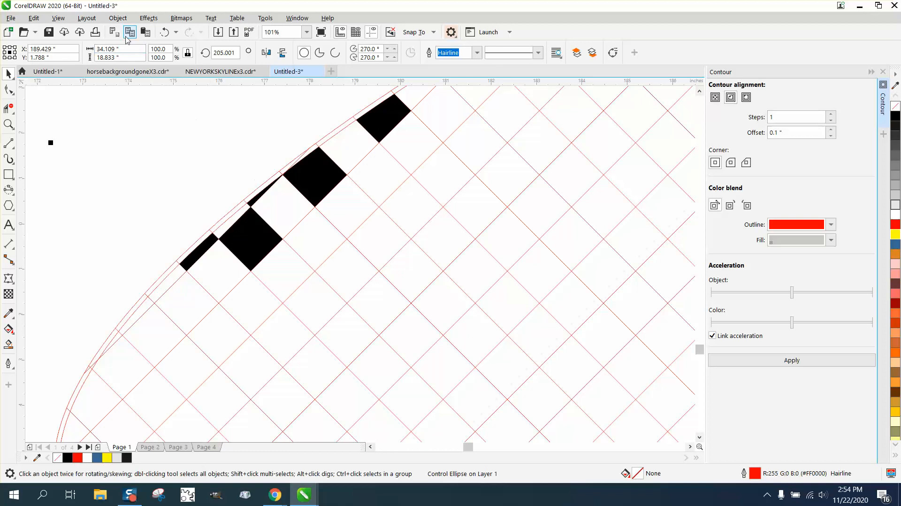
# Step: Select the ellipse with all black cells and Break Apart into separate objects
pyautogui.click(117, 18)
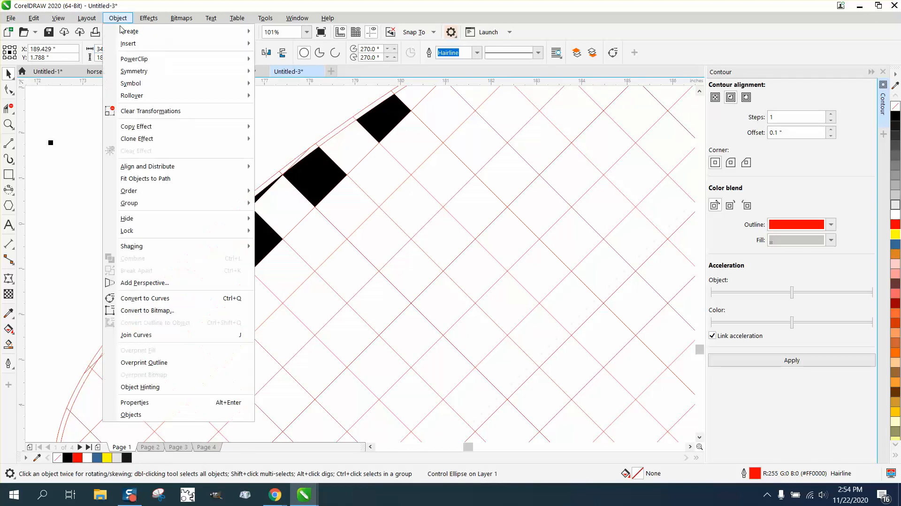
pyautogui.moveTo(128, 202)
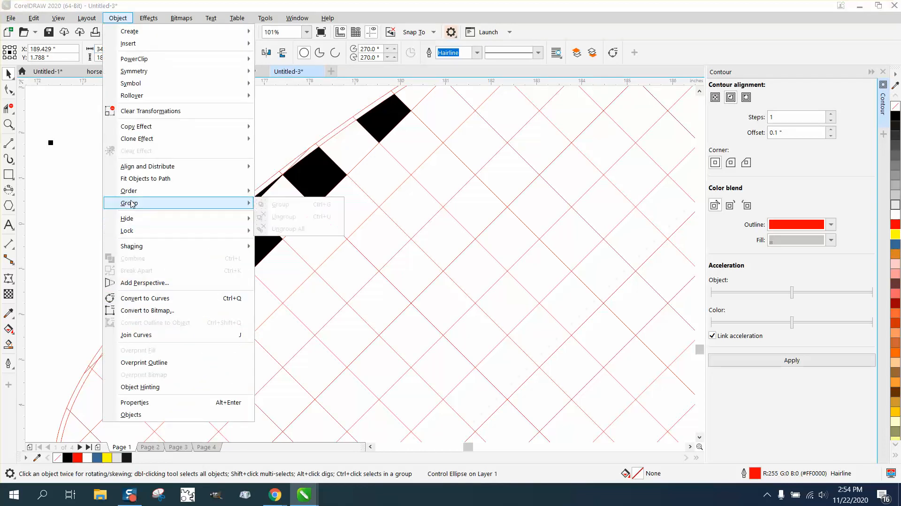
pyautogui.click(73, 200)
pyautogui.scroll(-2, 262, 208)
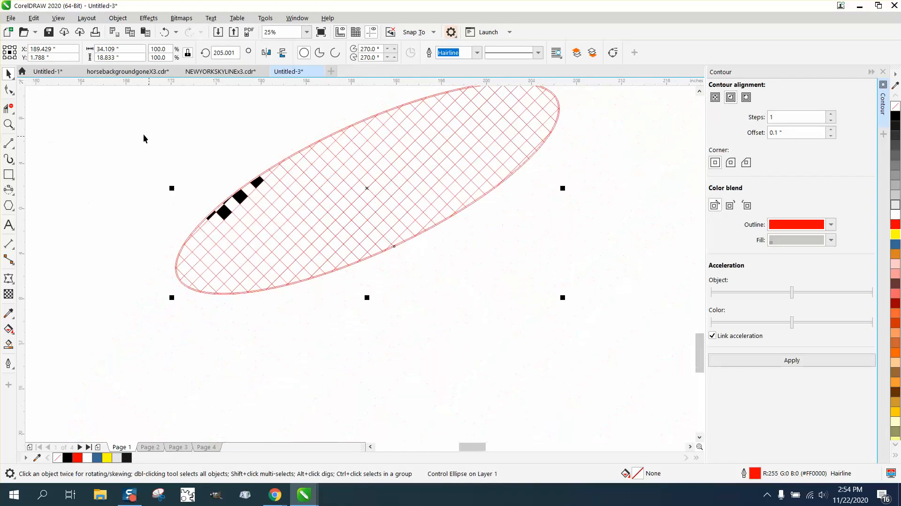
pyautogui.scroll(-1, 143, 138)
pyautogui.moveTo(125, 93); pyautogui.dragTo(348, 199)
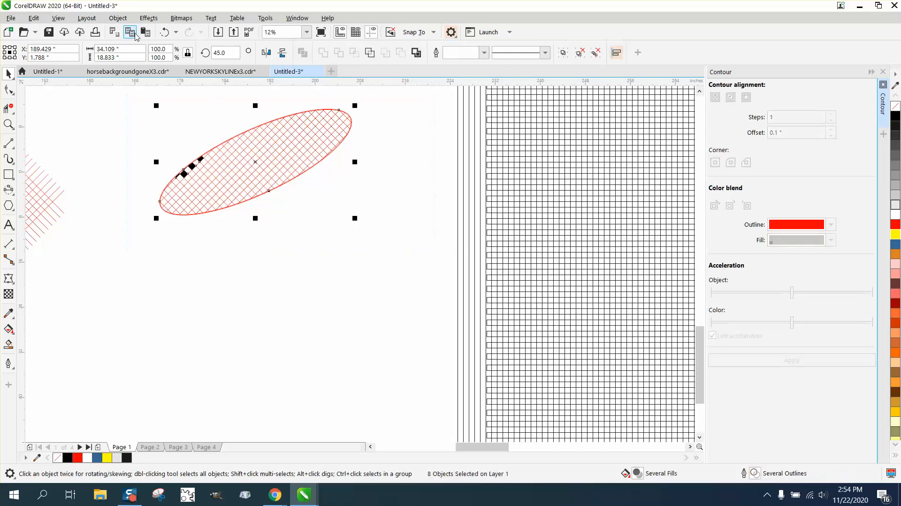
pyautogui.click(118, 18)
pyautogui.click(162, 271)
pyautogui.click(182, 223)
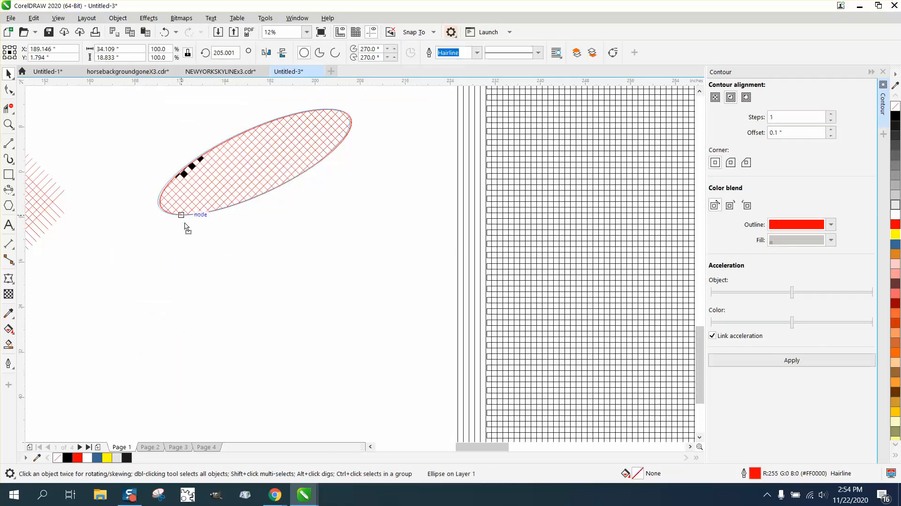
# Step: Drag the plain red outline ellipse down below the hatched ellipse
pyautogui.moveTo(182, 216); pyautogui.dragTo(185, 310)
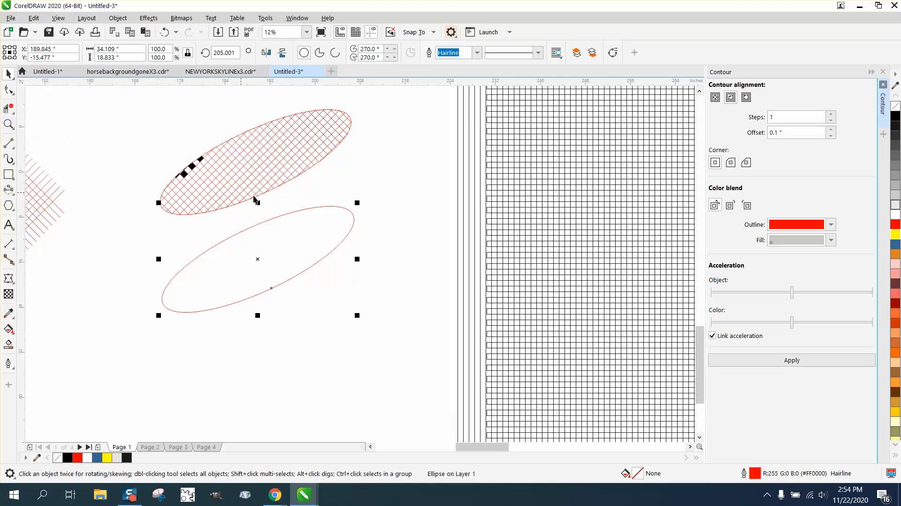
pyautogui.click(13, 129)
pyautogui.click(10, 124)
pyautogui.moveTo(177, 136); pyautogui.dragTo(277, 191)
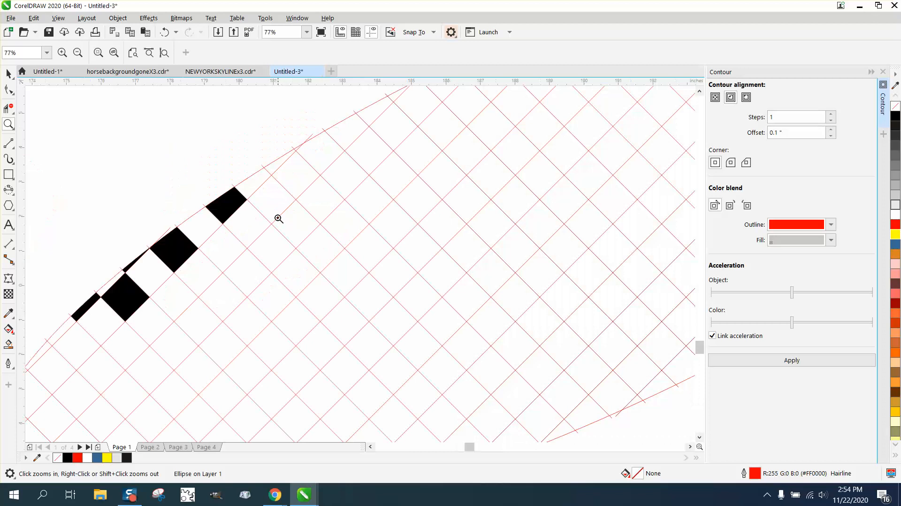
pyautogui.scroll(-2, 279, 211)
pyautogui.scroll(-2, 292, 210)
pyautogui.scroll(-2, 324, 218)
pyautogui.scroll(-2, 373, 229)
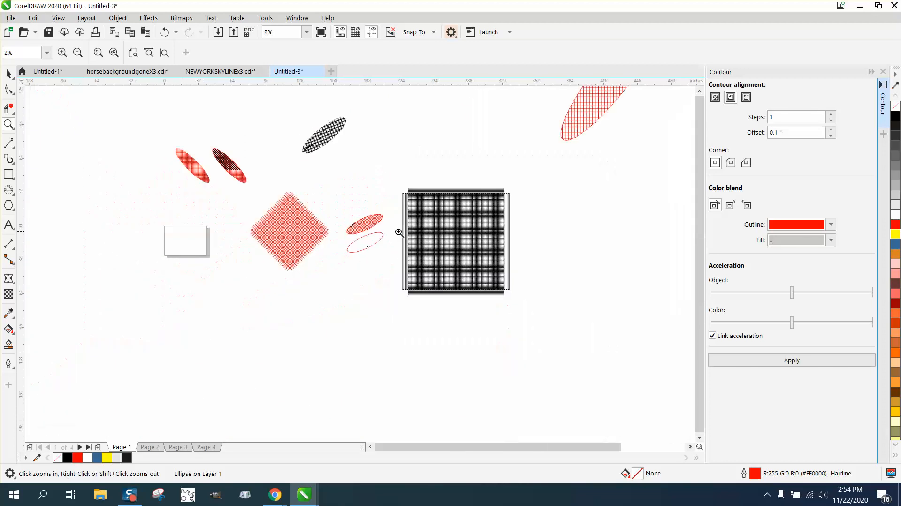
# Step: Zoom around to inspect the hatched diamond, black grid and remaining shapes
pyautogui.moveTo(257, 227); pyautogui.dragTo(322, 256)
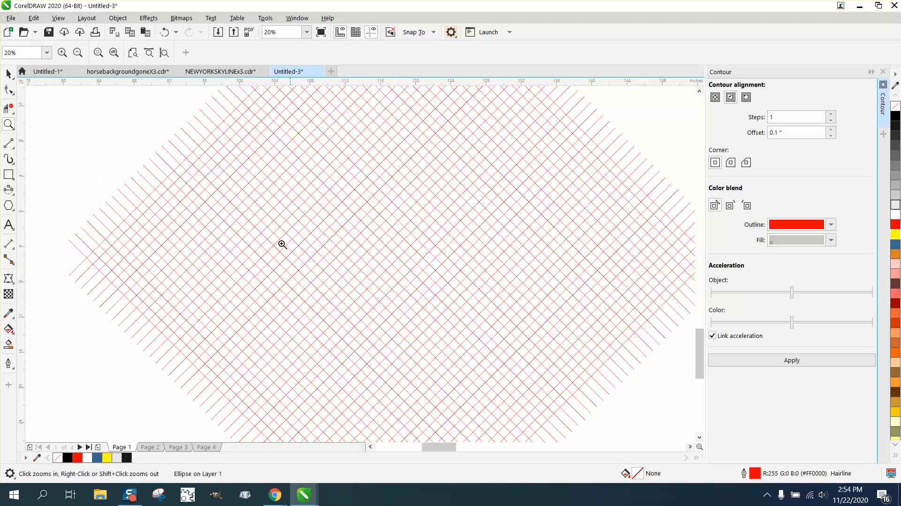
pyautogui.scroll(-2, 281, 239)
pyautogui.scroll(-2, 338, 225)
pyautogui.moveTo(584, 211); pyautogui.dragTo(624, 263)
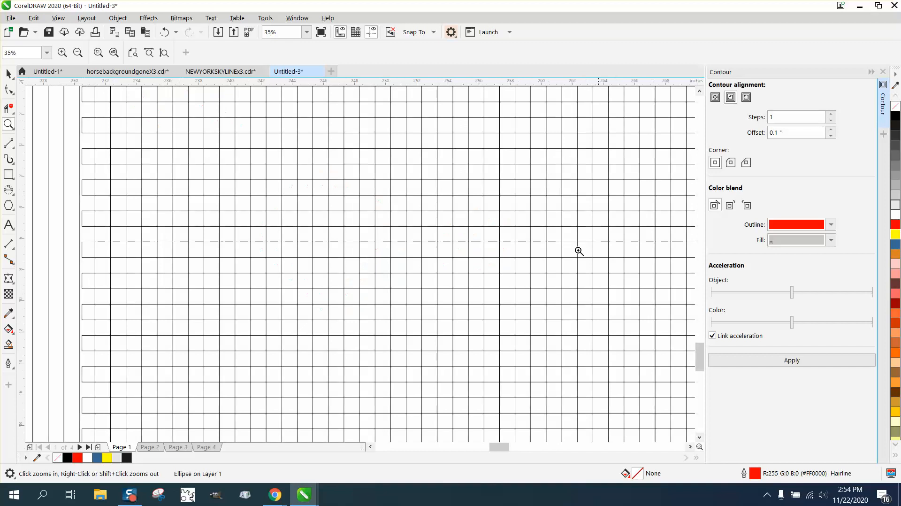
pyautogui.scroll(-2, 366, 203)
pyautogui.scroll(-2, 423, 205)
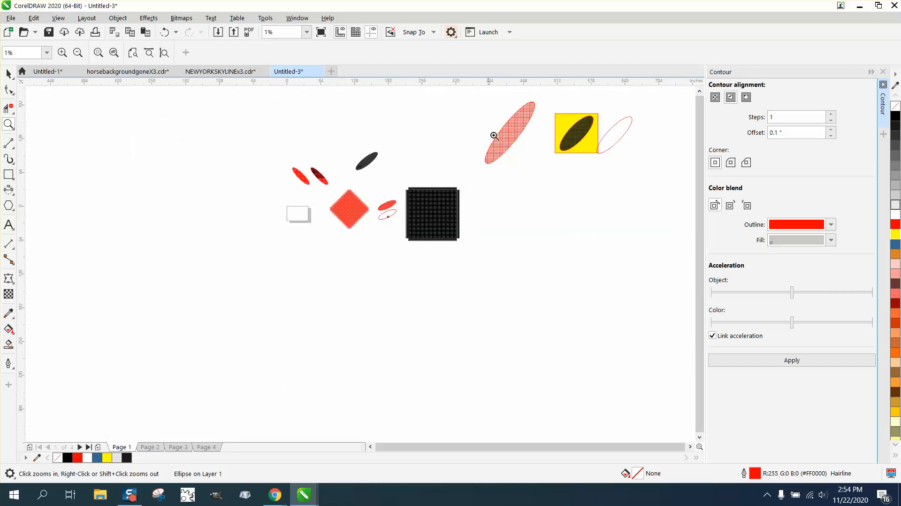
pyautogui.moveTo(564, 124); pyautogui.dragTo(612, 166)
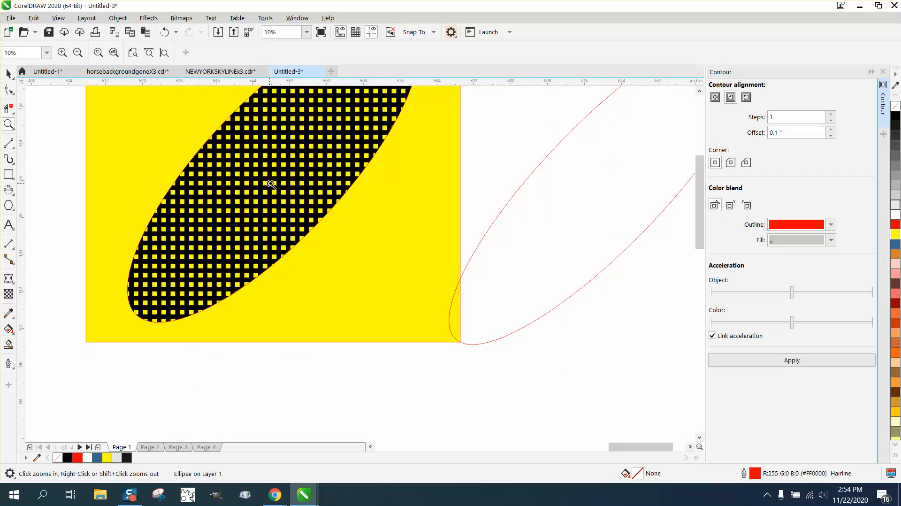
pyautogui.scroll(-1, 271, 184)
pyautogui.scroll(-2, 482, 176)
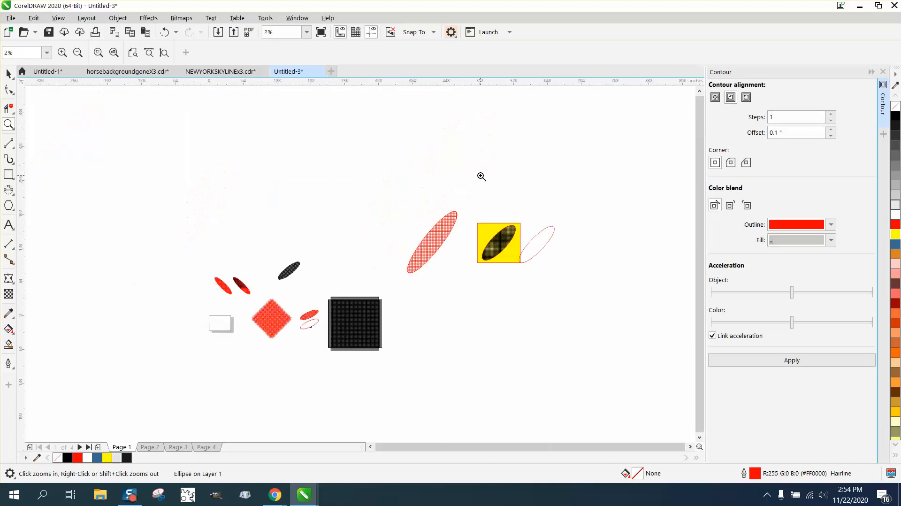
pyautogui.scroll(-1, 481, 176)
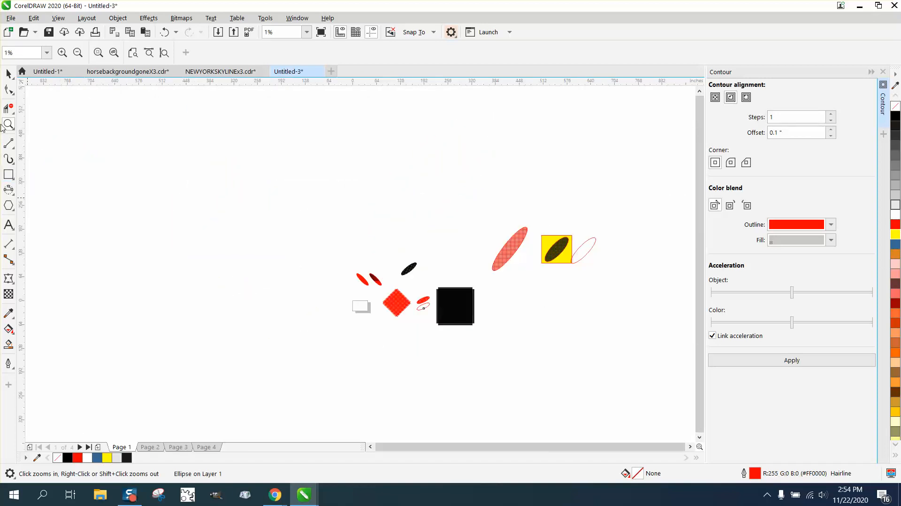
pyautogui.moveTo(308, 266); pyautogui.dragTo(437, 335)
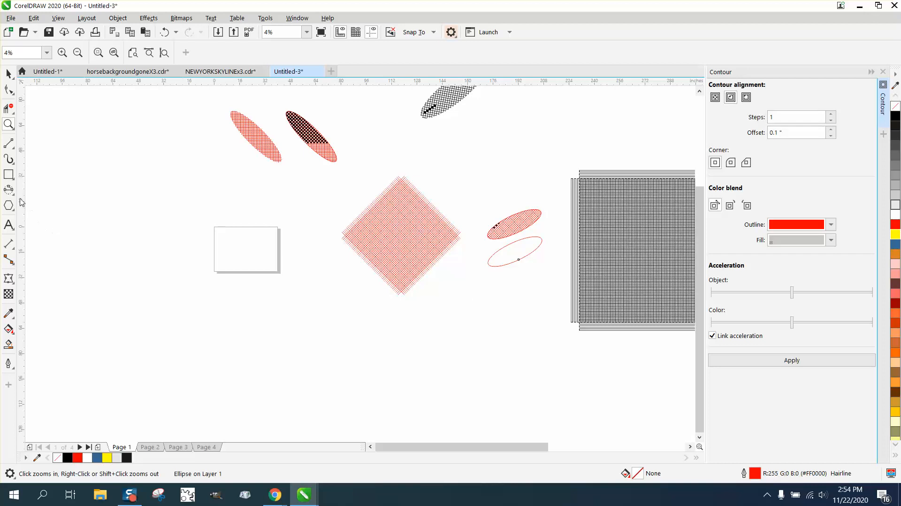
# Step: Draw a 1-inch square at the upper left of the page
pyautogui.click(9, 175)
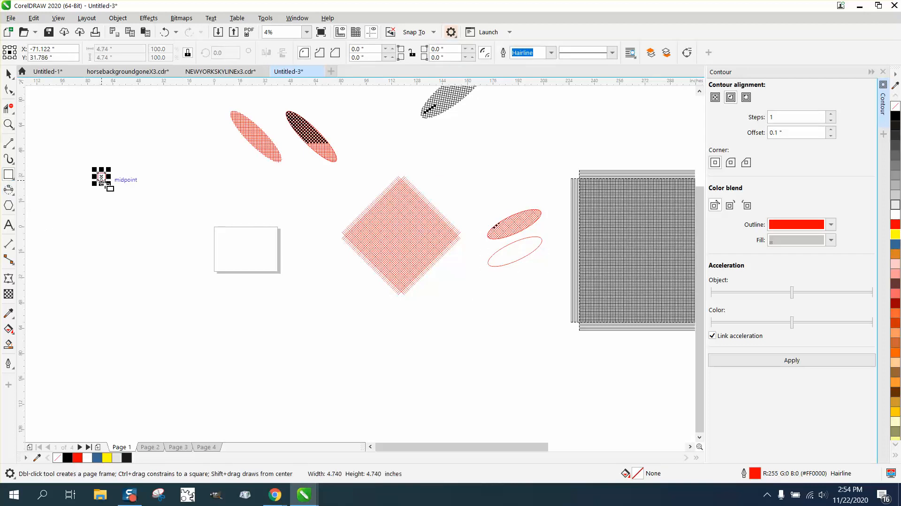
pyautogui.moveTo(100, 178); pyautogui.dragTo(100, 178)
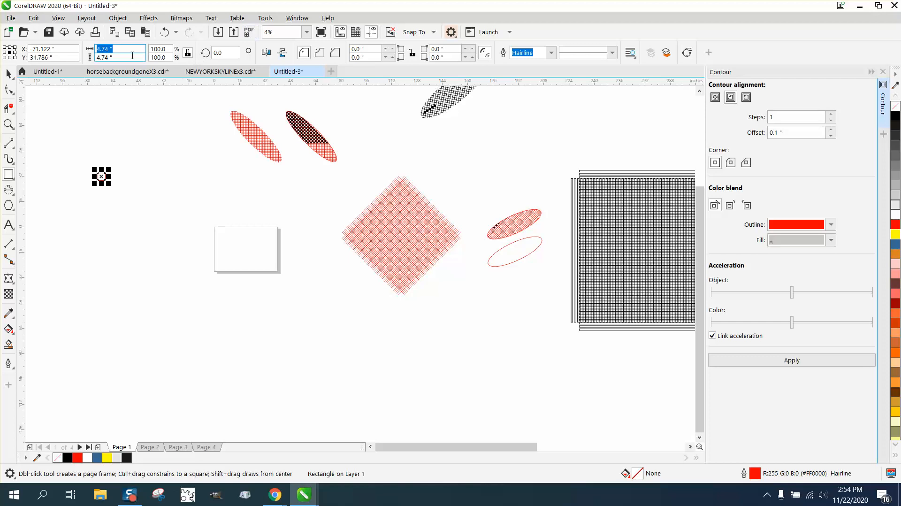
pyautogui.write('1')
pyautogui.press('Return')
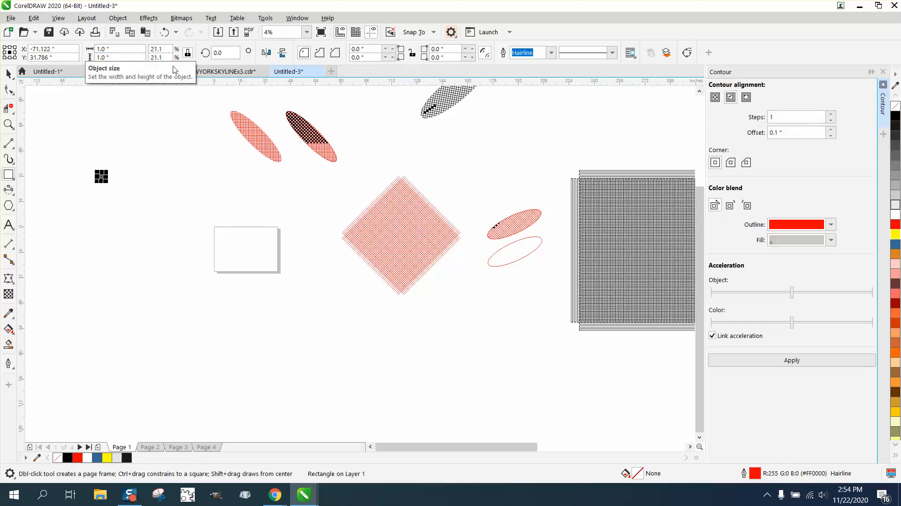
pyautogui.click(8, 73)
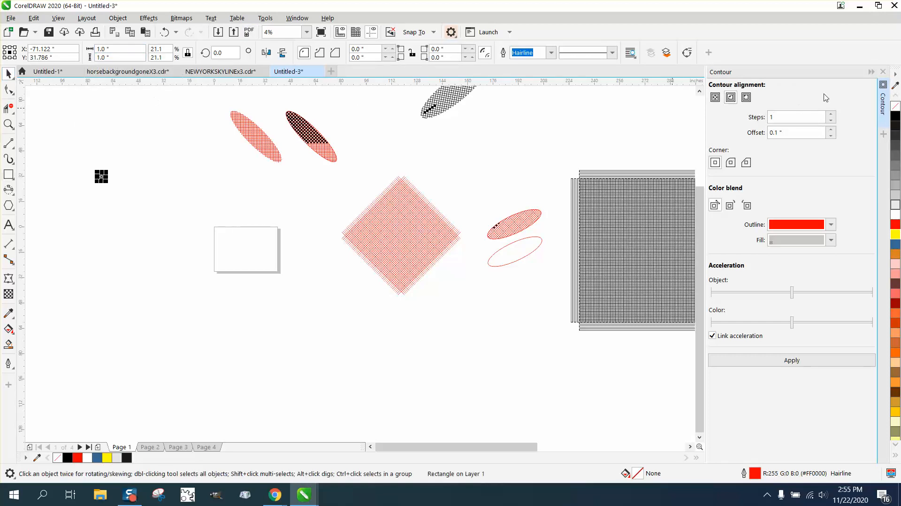
# Step: Remove the square's outline so it is solid black, and select it
pyautogui.click(884, 73)
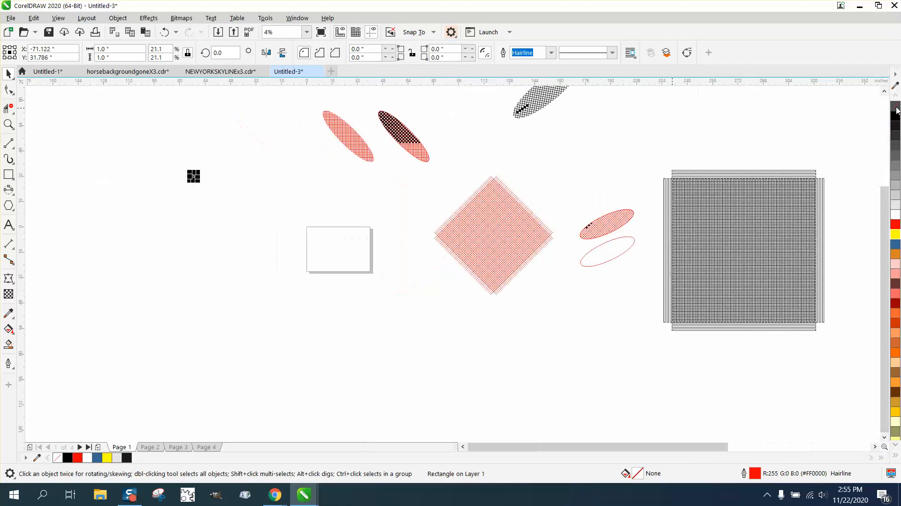
pyautogui.rightClick(895, 105)
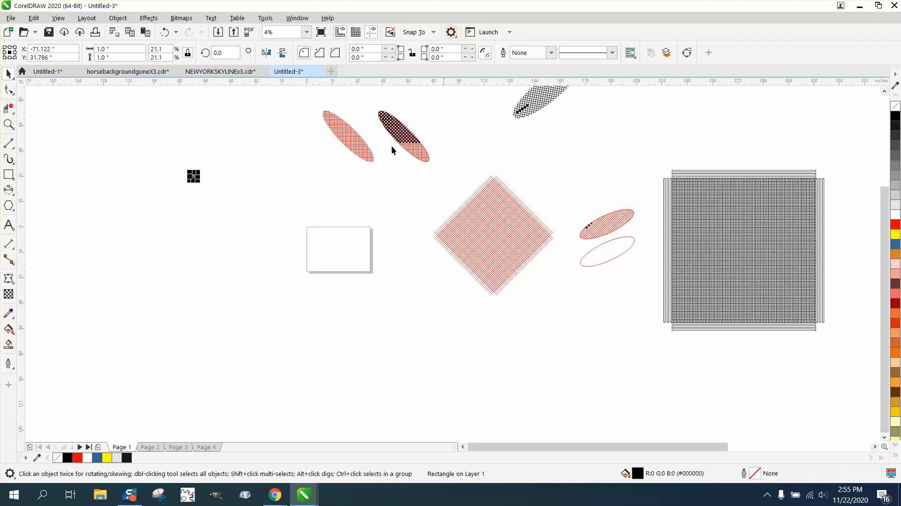
pyautogui.click(8, 124)
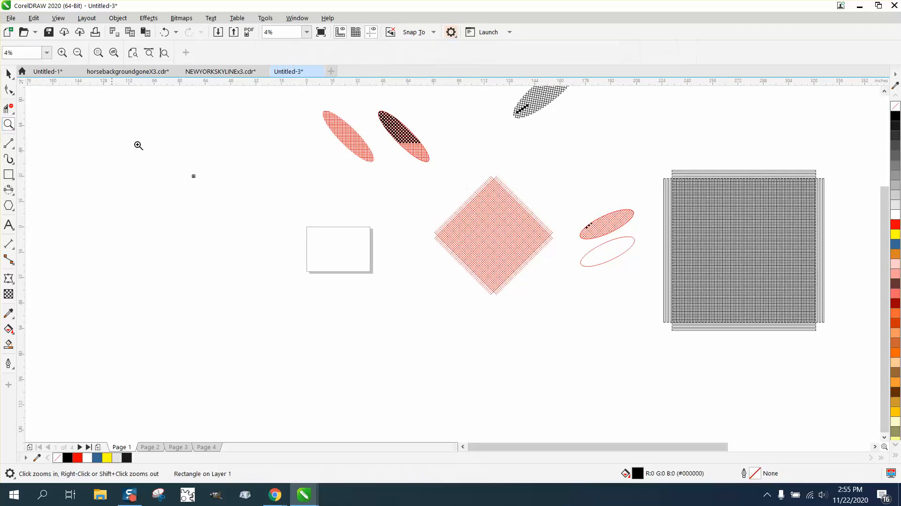
pyautogui.moveTo(165, 159); pyautogui.dragTo(308, 226)
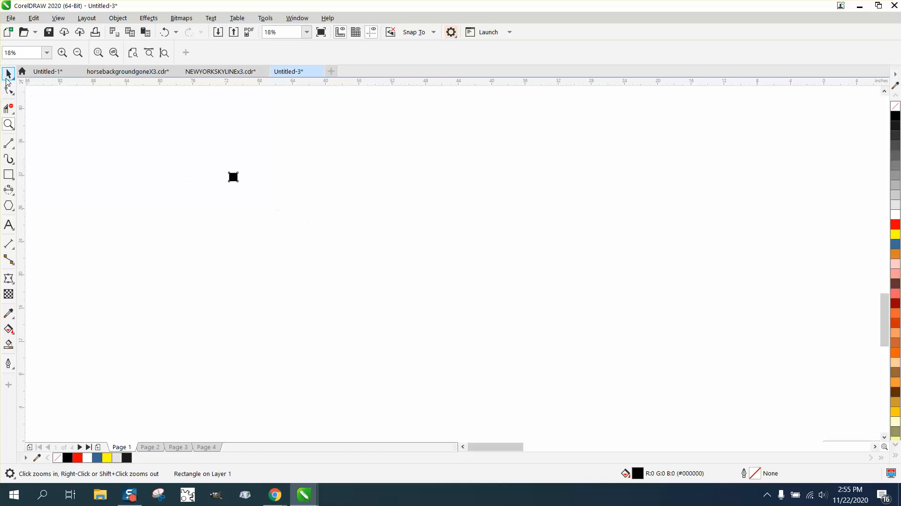
pyautogui.click(9, 73)
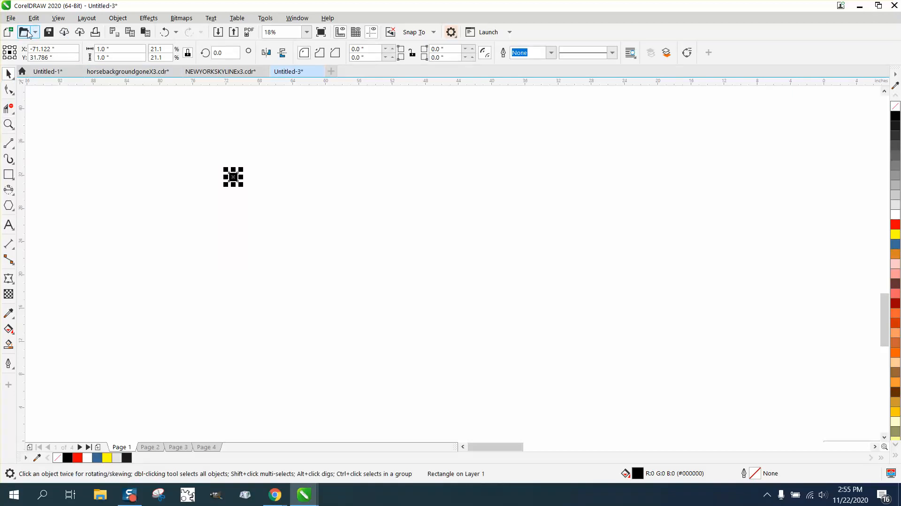
# Step: Step and Repeat the square into a row of 25 copies, 2" apart with no vertical offset
pyautogui.click(33, 17)
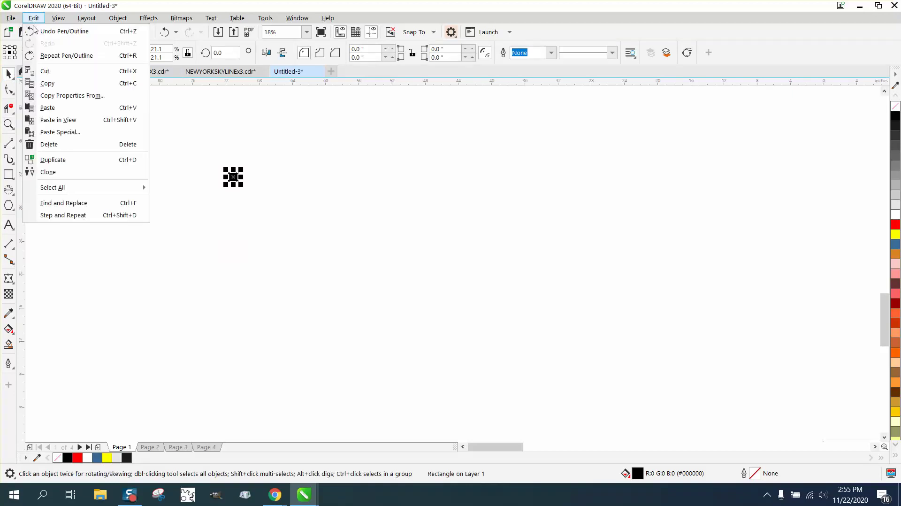
pyautogui.click(70, 215)
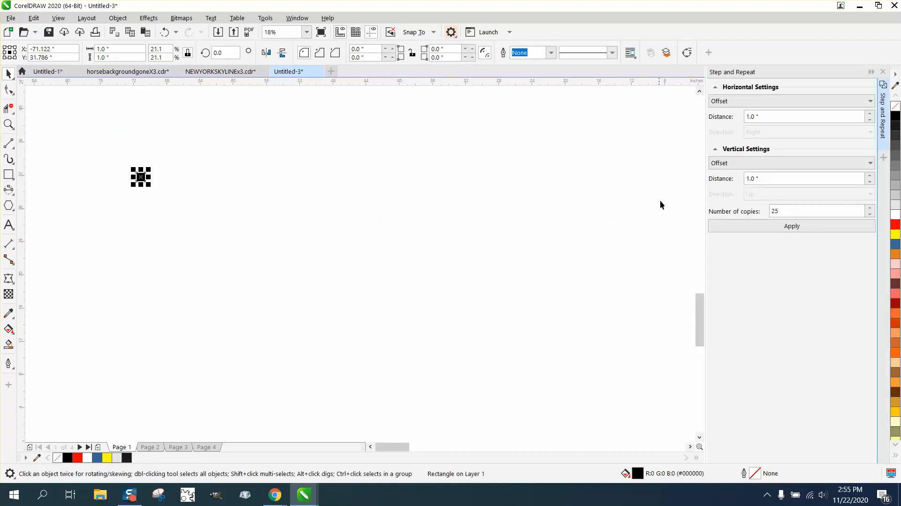
pyautogui.click(787, 209)
pyautogui.click(872, 164)
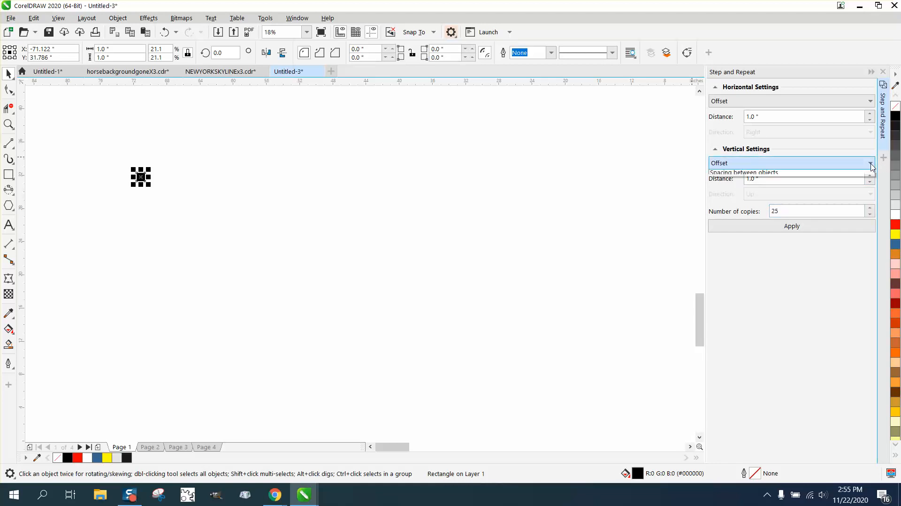
pyautogui.click(749, 174)
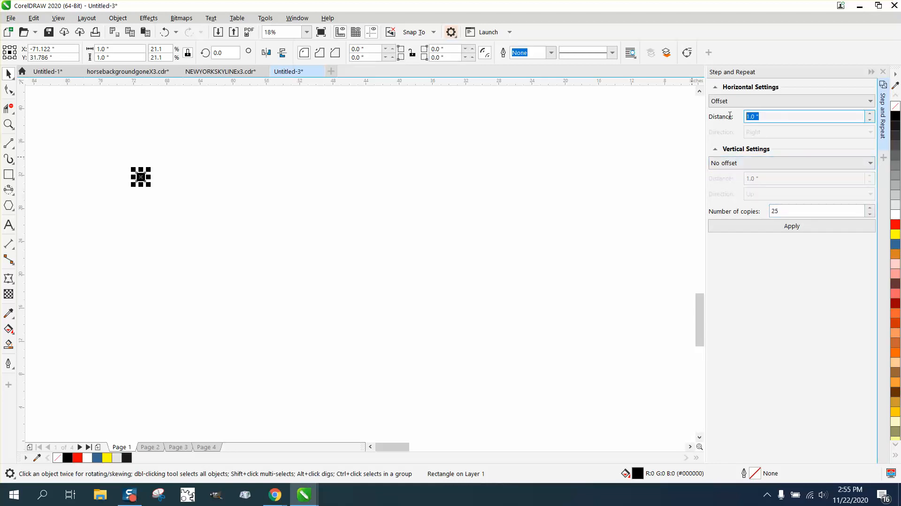
pyautogui.write('2')
pyautogui.click(793, 226)
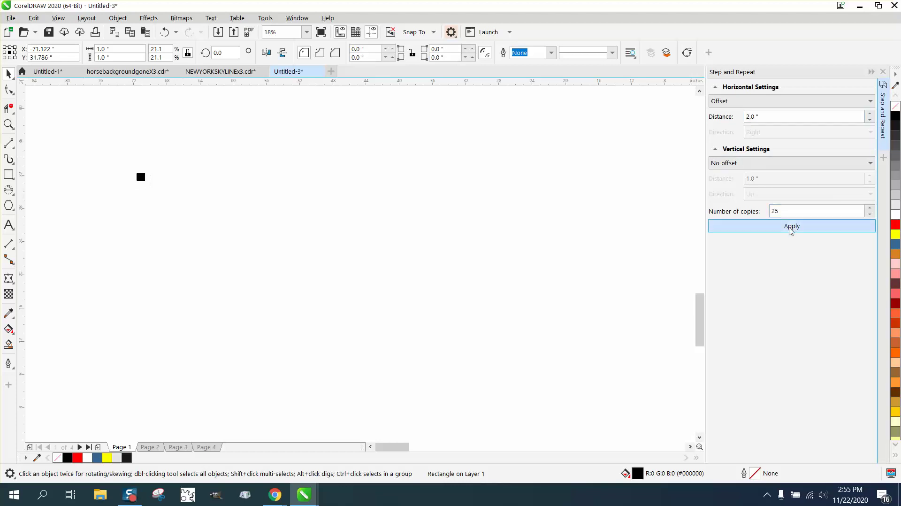
pyautogui.click(262, 137)
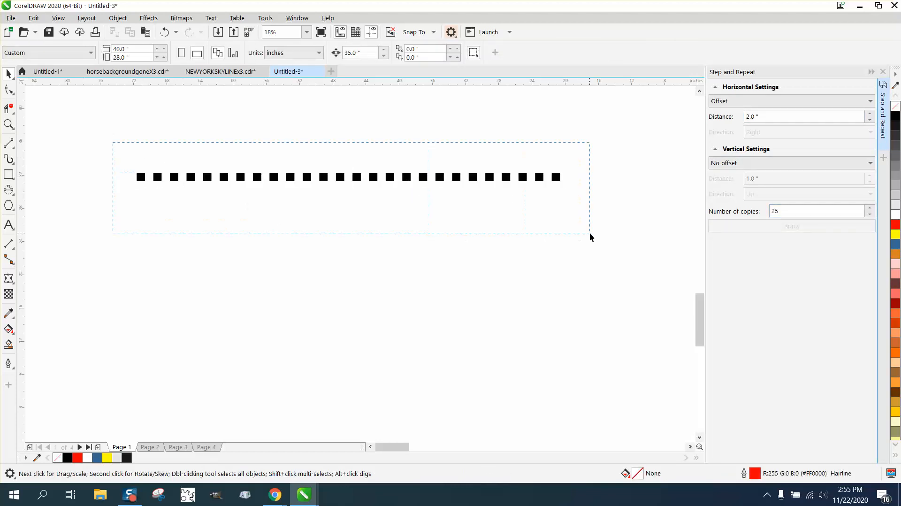
# Step: Step and Repeat the row 25 times with 1" horizontal and 1" vertical offset into a slanted checkerboard
pyautogui.moveTo(464, 237); pyautogui.dragTo(590, 233)
pyautogui.doubleClick(757, 117)
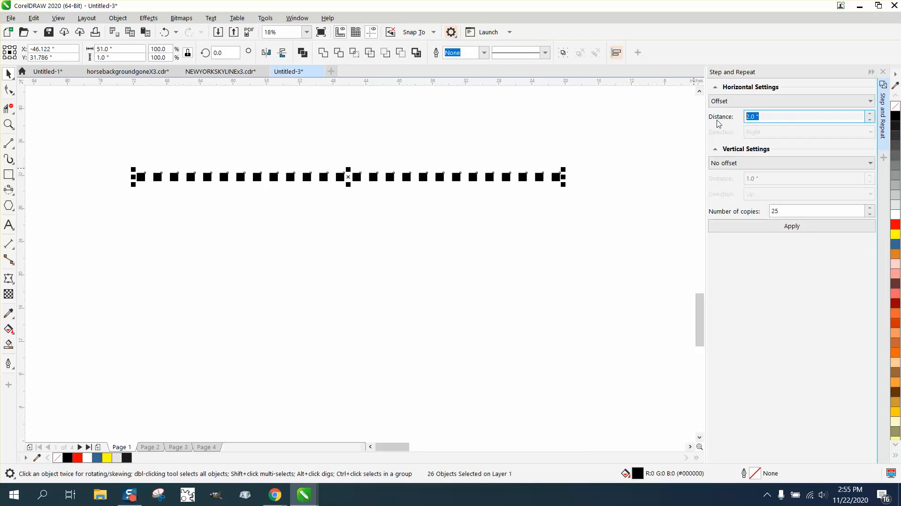
pyautogui.write('1')
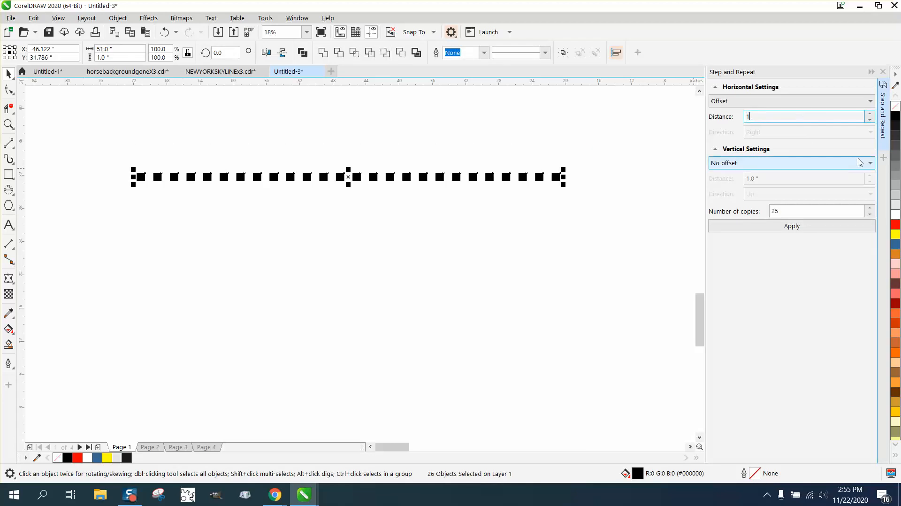
pyautogui.click(871, 163)
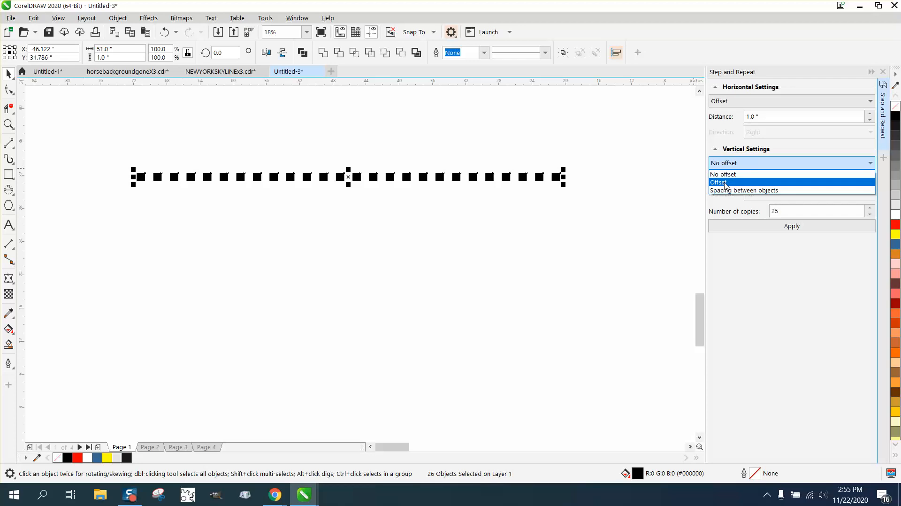
pyautogui.click(725, 184)
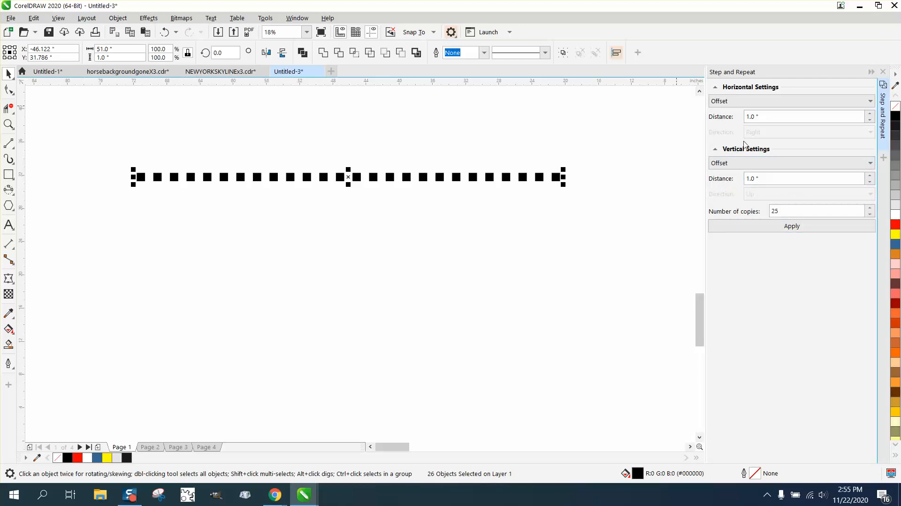
pyautogui.click(796, 231)
pyautogui.scroll(-1, 481, 284)
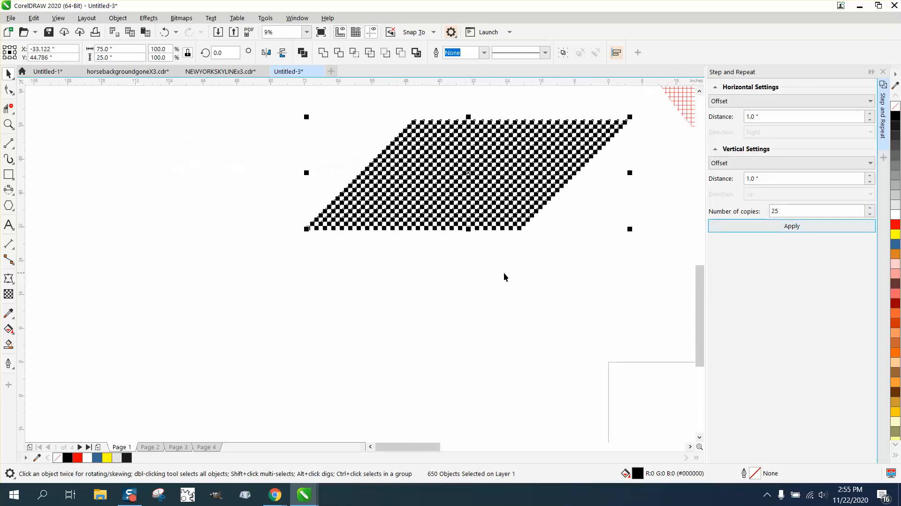
pyautogui.click(10, 124)
pyautogui.rightClick(323, 137)
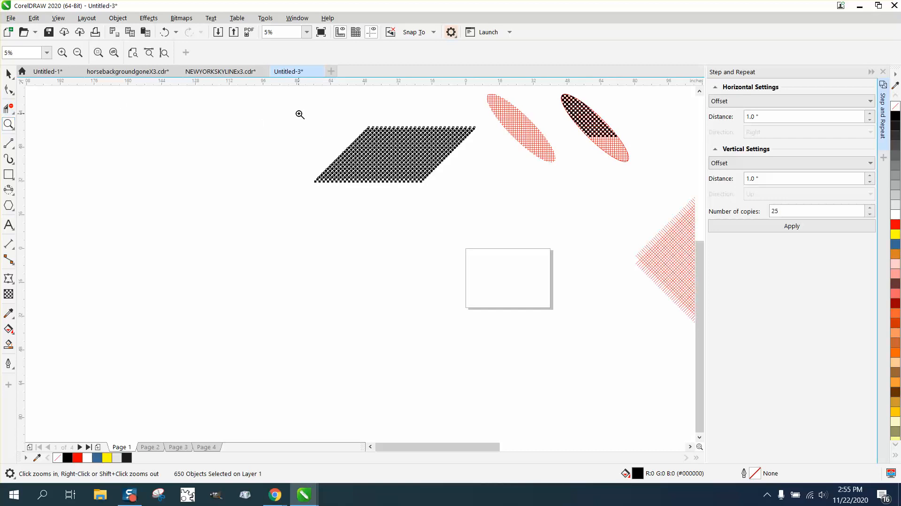
# Step: Select all checkerboard squares and group them with Ctrl+G
pyautogui.moveTo(300, 111); pyautogui.dragTo(489, 215)
pyautogui.press('space')
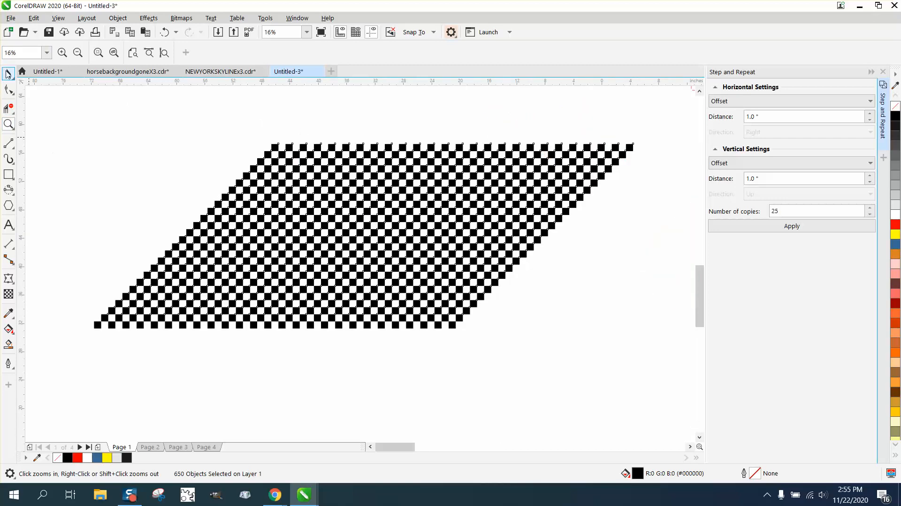
pyautogui.moveTo(75, 107); pyautogui.dragTo(666, 361)
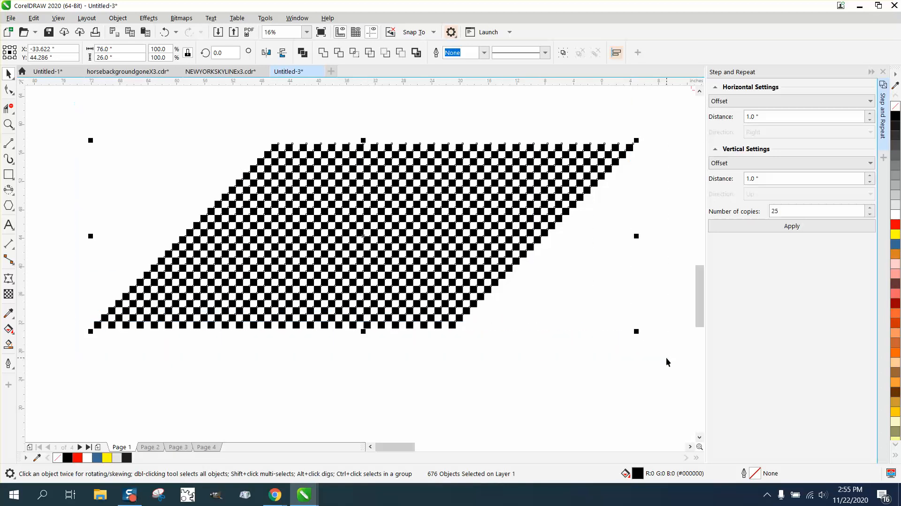
pyautogui.hotkey('ctrl', 'g')
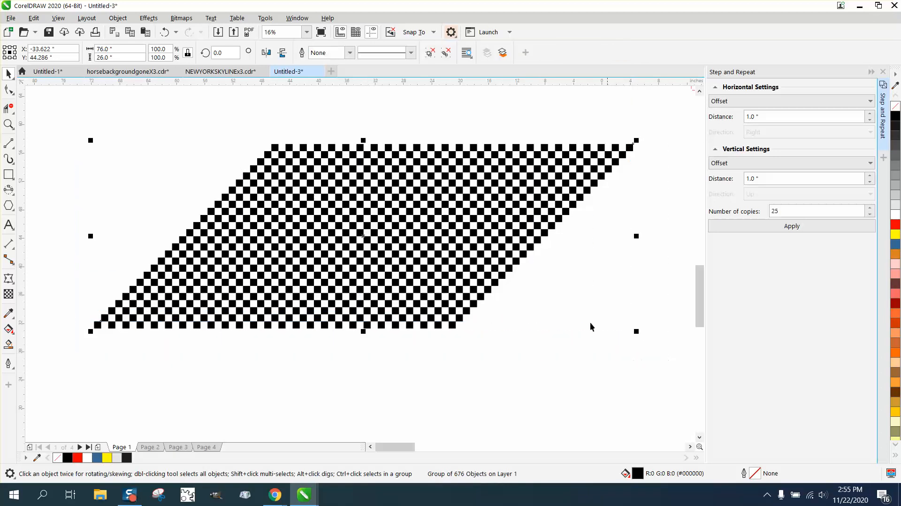
# Step: Rotate the checkerboard group about 12 degrees so it tilts
pyautogui.click(617, 168)
pyautogui.moveTo(637, 140); pyautogui.dragTo(645, 203)
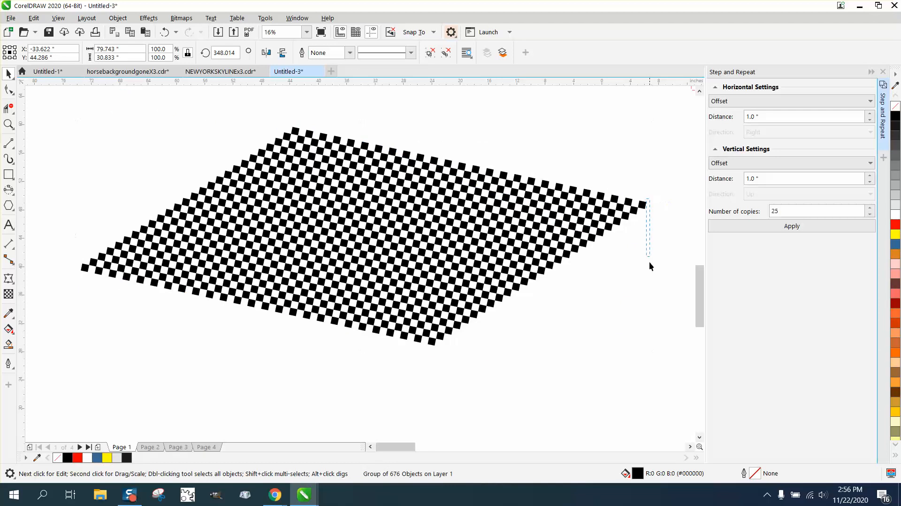
pyautogui.click(649, 262)
pyautogui.click(641, 204)
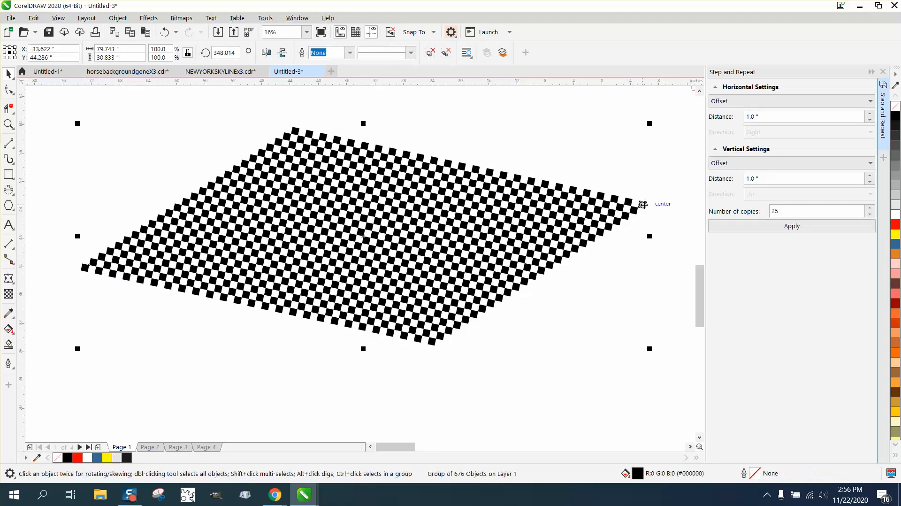
pyautogui.scroll(-2, 517, 204)
pyautogui.scroll(-2, 525, 204)
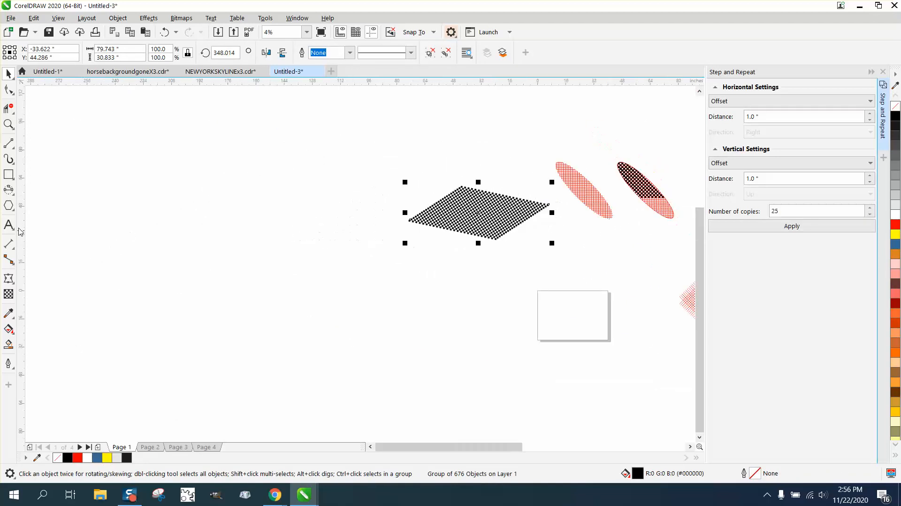
# Step: Draw a thin tilted red-outlined ellipse in 3-point mode left of the checkerboard
pyautogui.click(12, 202)
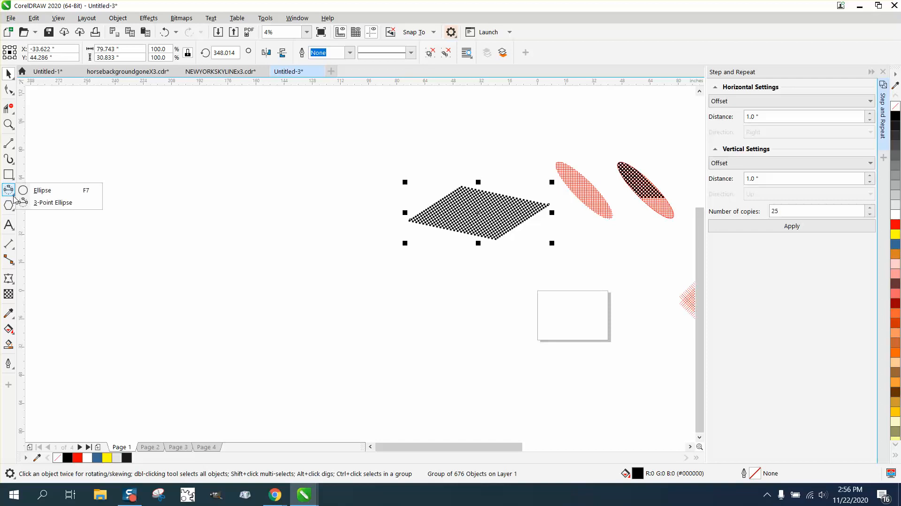
pyautogui.click(49, 202)
pyautogui.moveTo(351, 186); pyautogui.dragTo(318, 209)
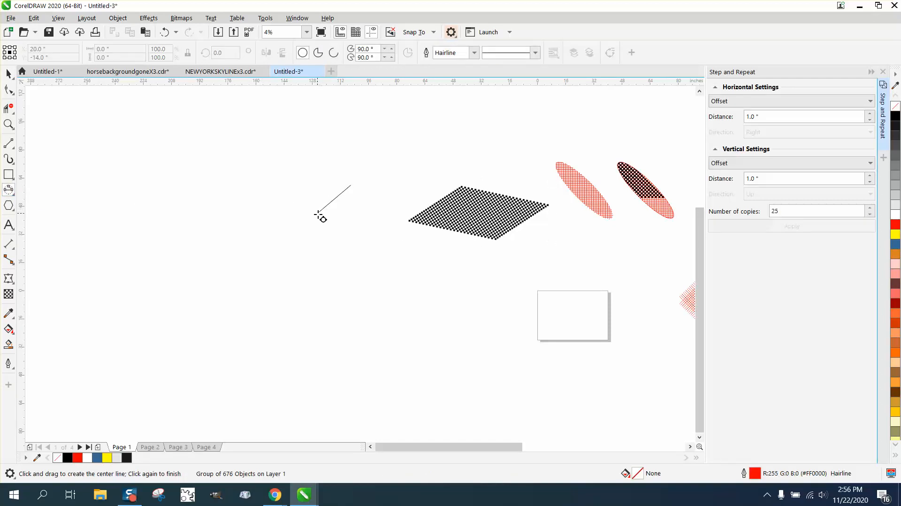
pyautogui.click(335, 210)
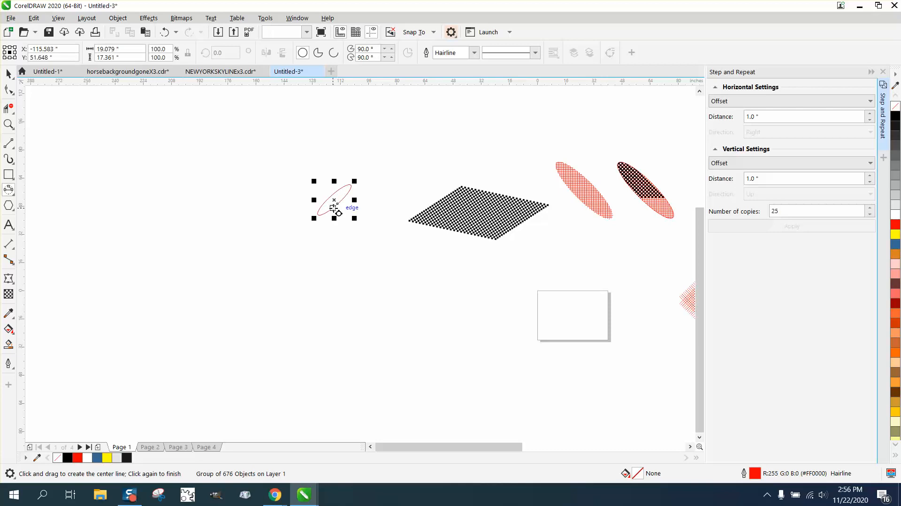
# Step: Move the ellipse onto the upper-left part of the checkerboard diamond
pyautogui.click(9, 73)
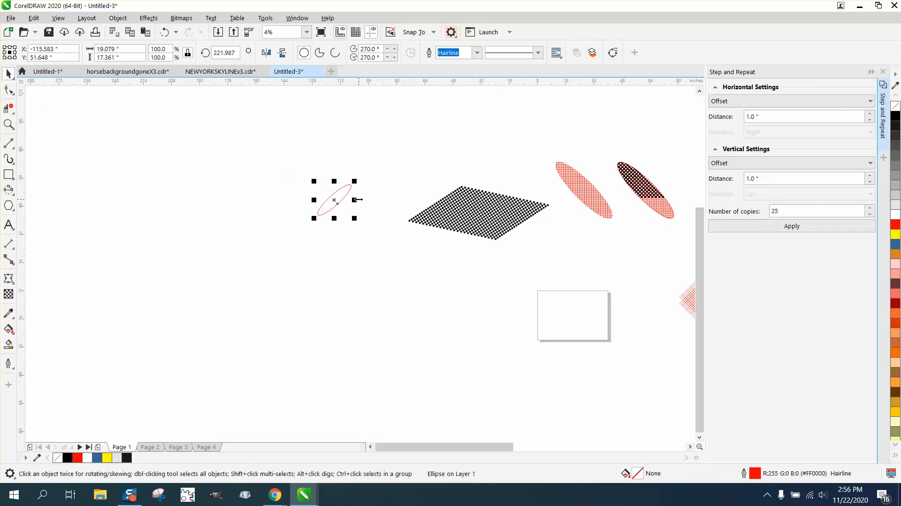
pyautogui.moveTo(335, 201); pyautogui.dragTo(459, 209)
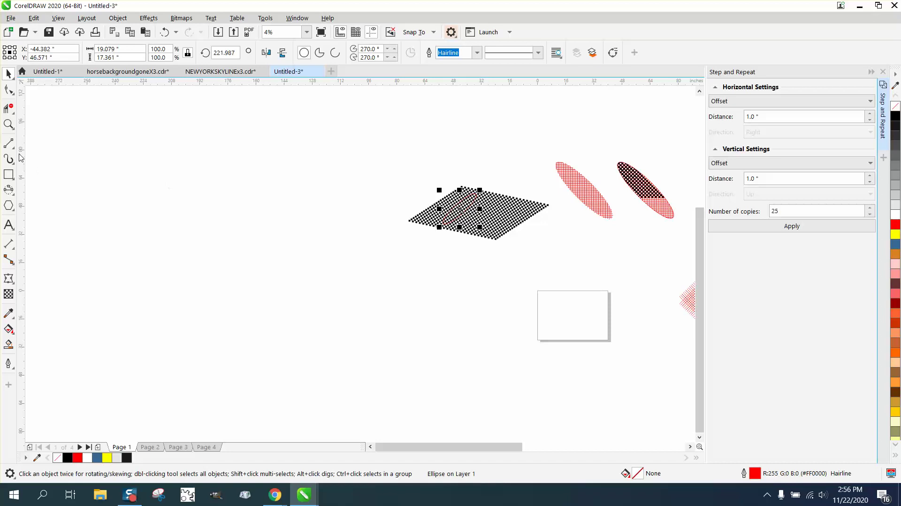
pyautogui.click(9, 124)
# Step: Marquee-zoom in around the checkerboard diamond and clear the selection
pyautogui.click(41, 124)
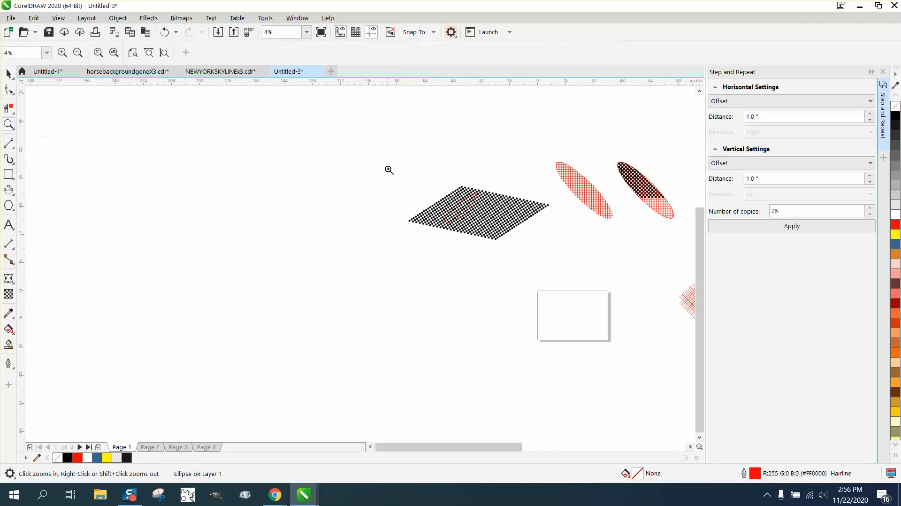
pyautogui.moveTo(388, 169); pyautogui.dragTo(605, 271)
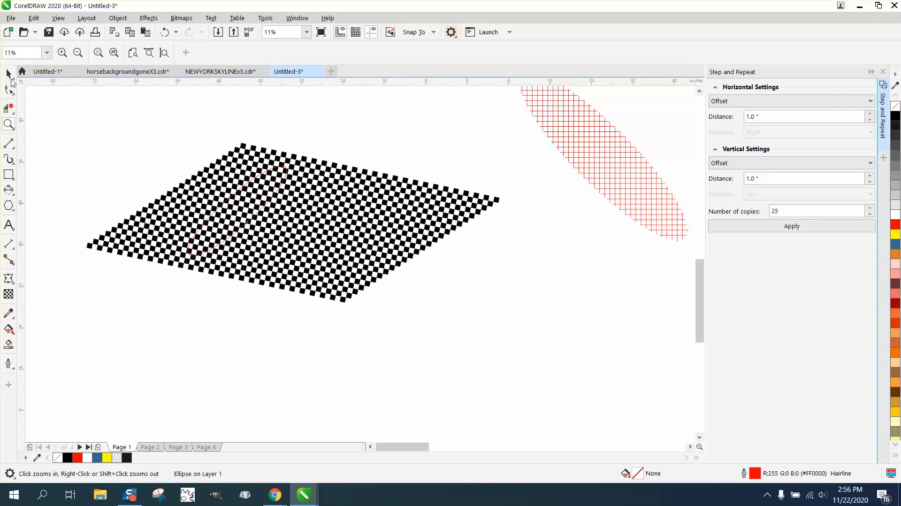
pyautogui.click(9, 75)
pyautogui.click(91, 134)
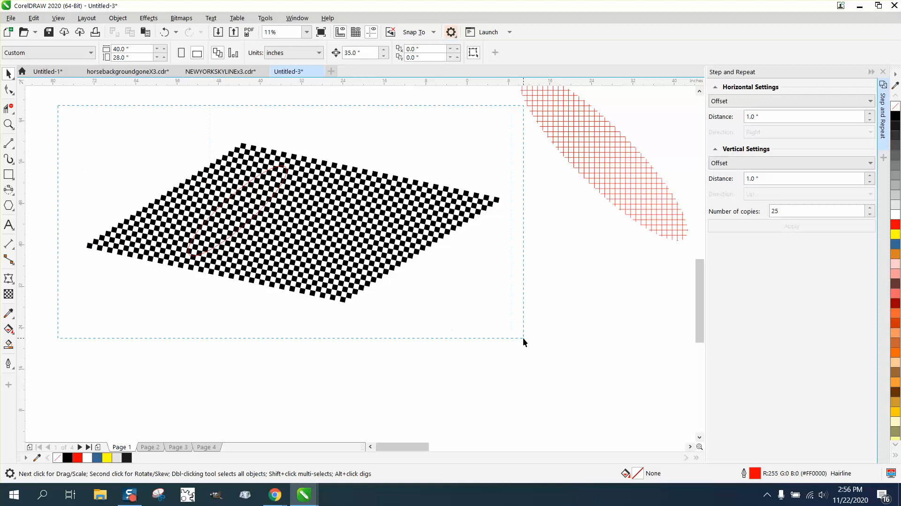
pyautogui.moveTo(523, 341); pyautogui.dragTo(523, 341)
pyautogui.click(390, 115)
# Step: Set the nudge distance to 80 inches
pyautogui.moveTo(365, 52); pyautogui.dragTo(327, 53)
pyautogui.write('80')
pyautogui.press('Return')
pyautogui.scroll(2, 58, 118)
pyautogui.scroll(-4, 275, 181)
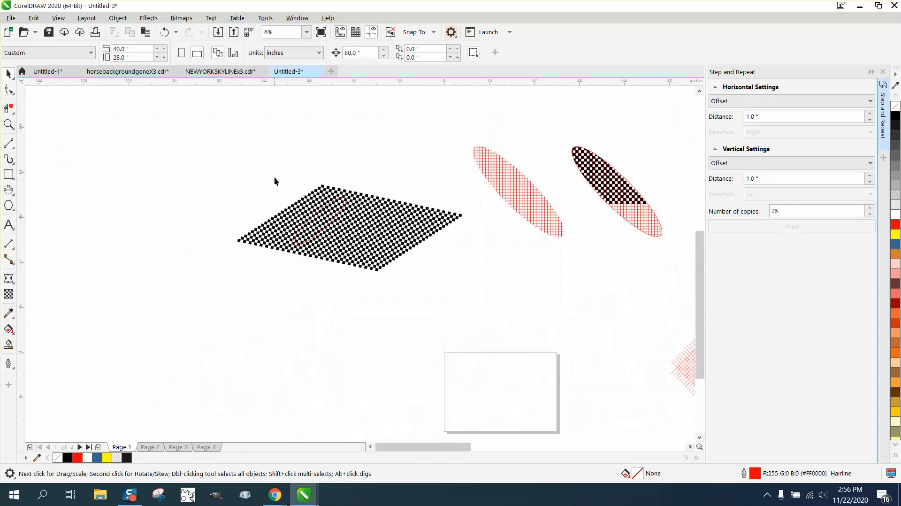
# Step: Intersect the ellipse with the grid and nudge the checkered oval and its outline left
pyautogui.moveTo(503, 308); pyautogui.dragTo(503, 309)
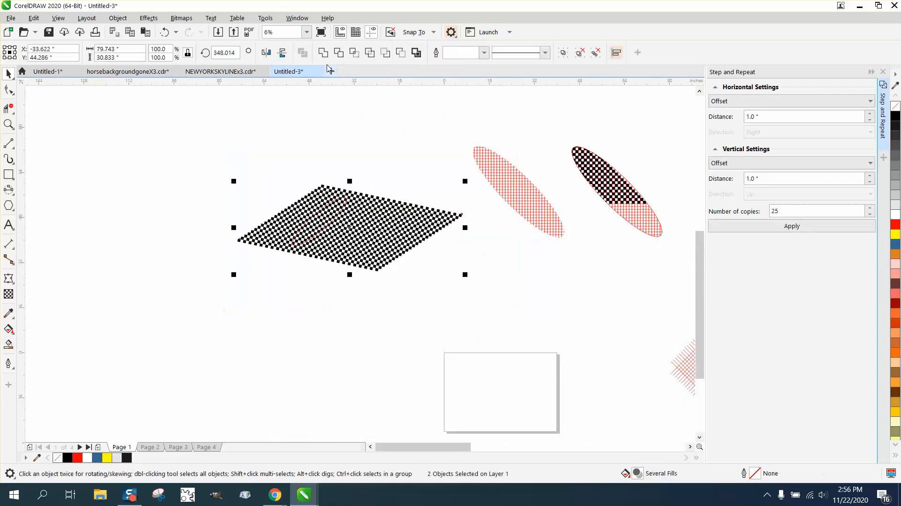
pyautogui.click(355, 57)
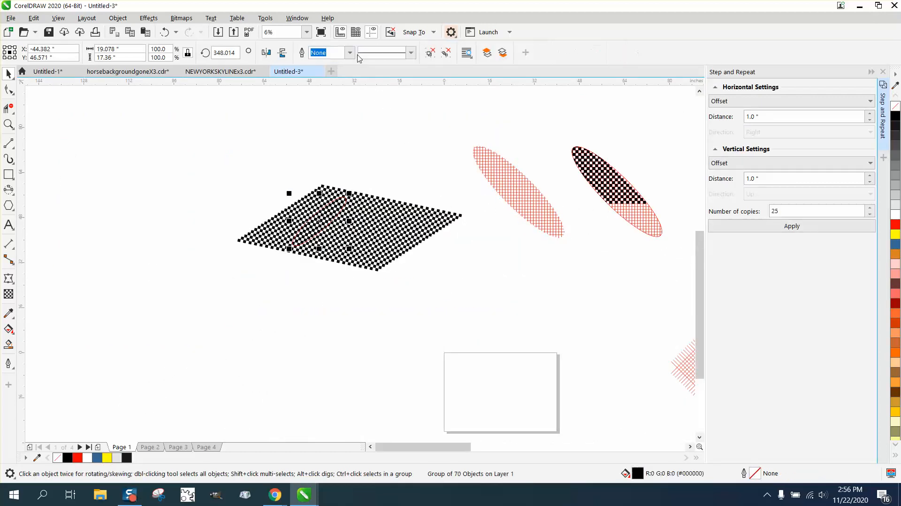
pyautogui.press('Left')
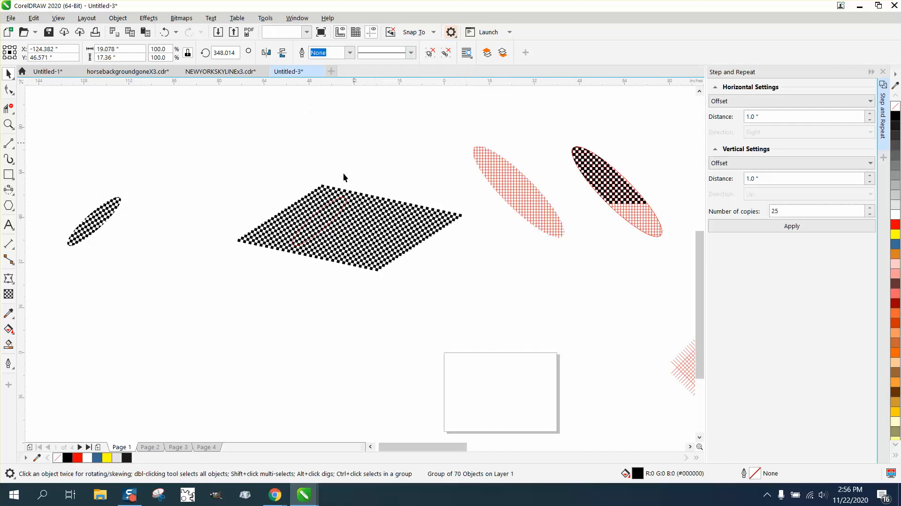
pyautogui.click(344, 176)
pyautogui.click(339, 201)
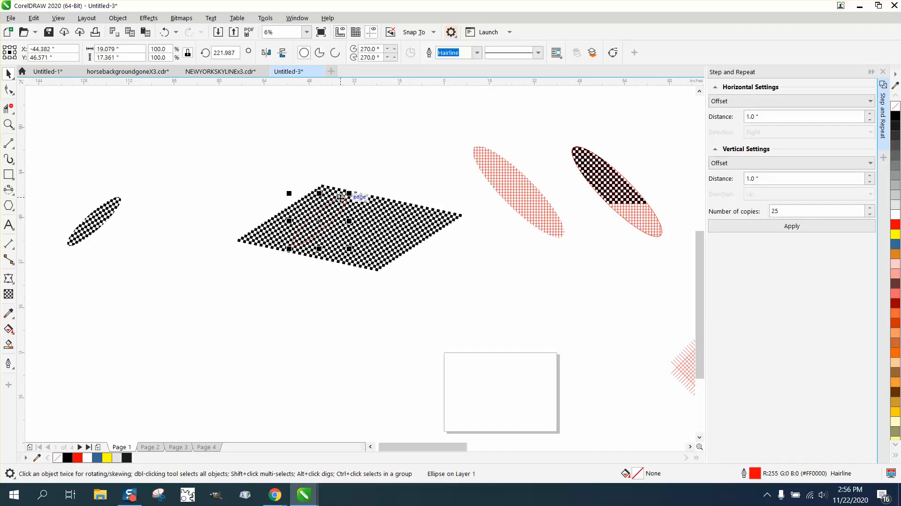
pyautogui.press('Left')
# Step: Zoom in on the checkered oval and return to selecting objects
pyautogui.click(8, 124)
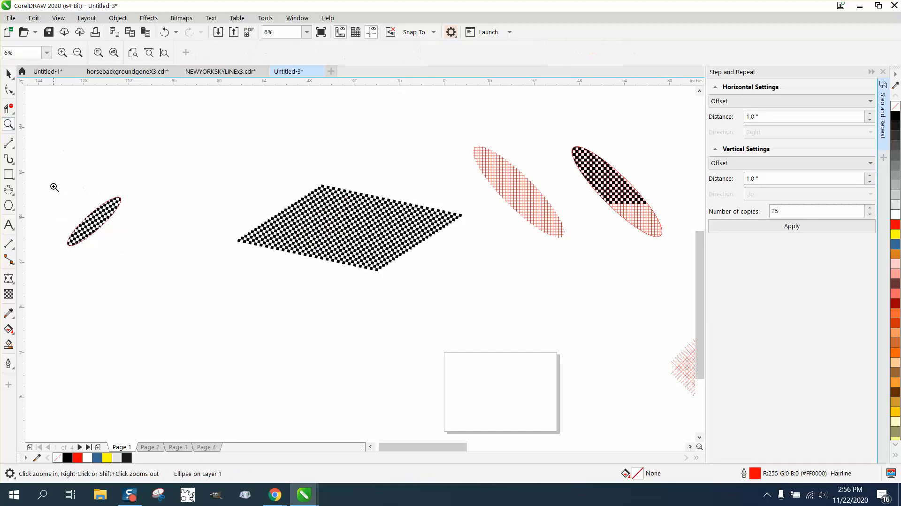
pyautogui.moveTo(53, 187); pyautogui.dragTo(173, 257)
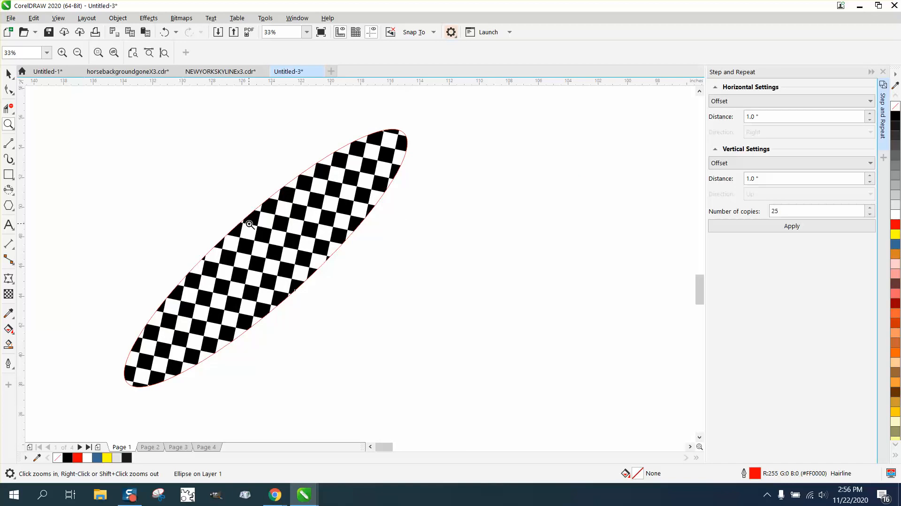
pyautogui.click(8, 73)
pyautogui.scroll(-1, 133, 147)
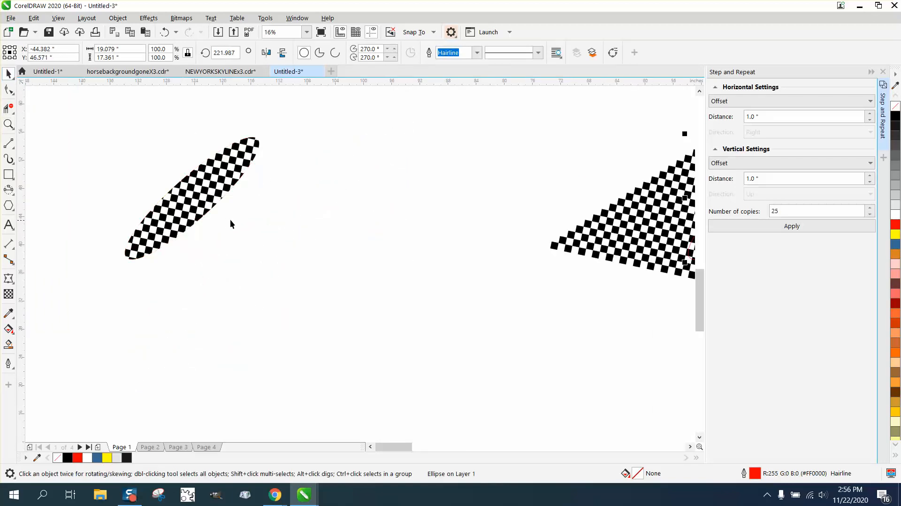
pyautogui.scroll(-1, 230, 219)
# Step: Shift the checkerboard diamond slightly down and to the right
pyautogui.click(234, 216)
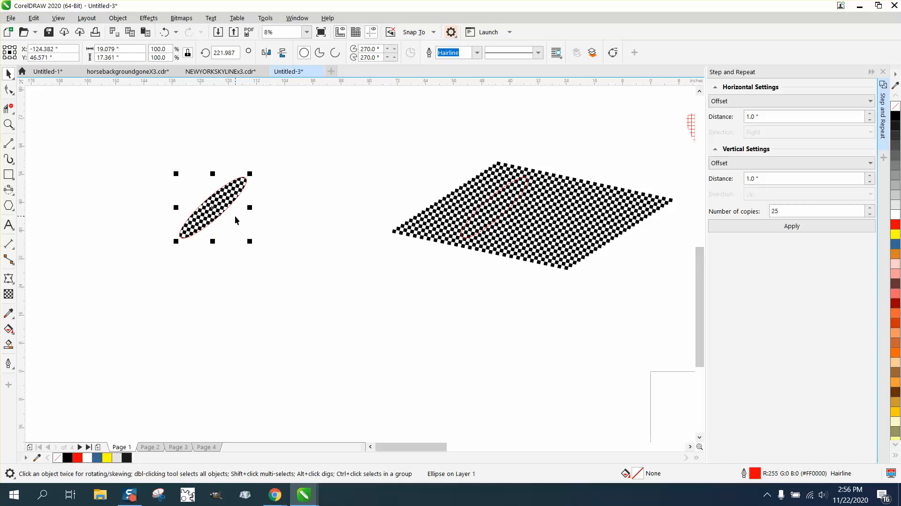
pyautogui.click(503, 207)
pyautogui.moveTo(429, 141); pyautogui.dragTo(541, 268)
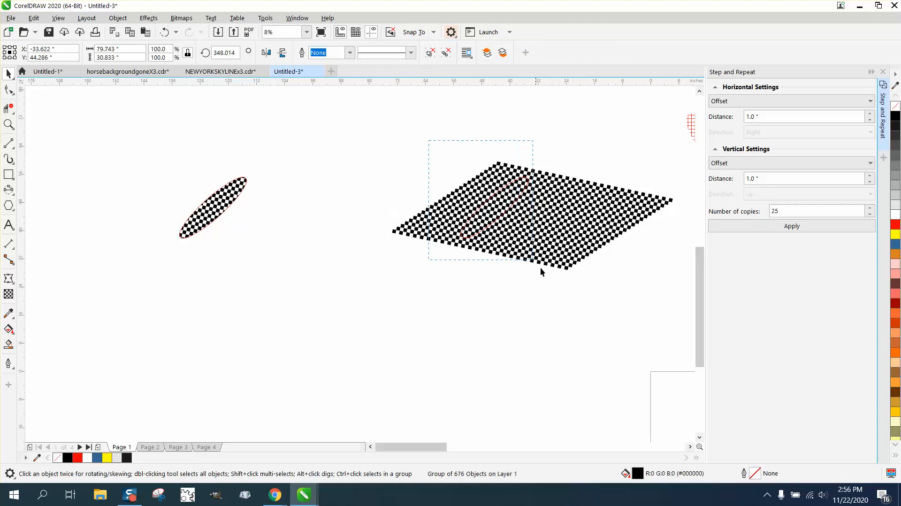
pyautogui.moveTo(533, 177); pyautogui.dragTo(542, 187)
pyautogui.click(539, 190)
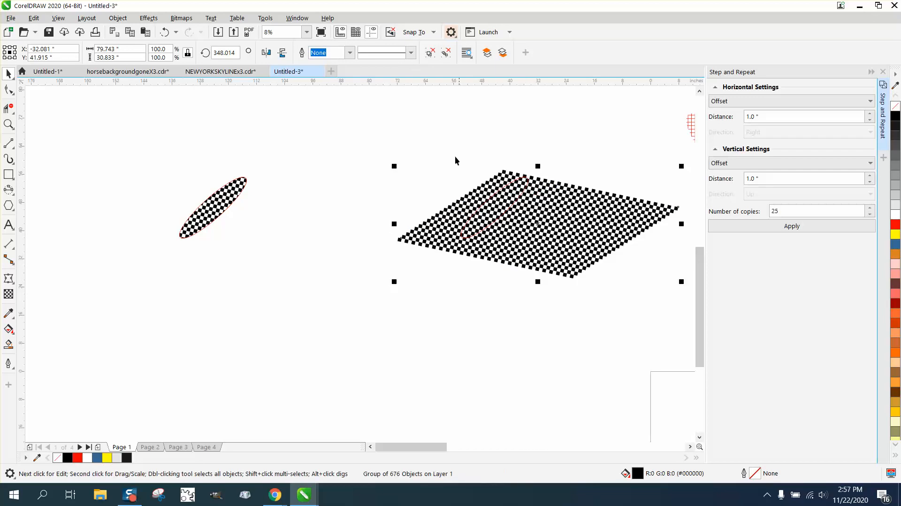
# Step: Rotate the remaining ellipse to lie nearly horizontal on the diamond
pyautogui.moveTo(455, 160); pyautogui.dragTo(546, 260)
pyautogui.click(530, 180)
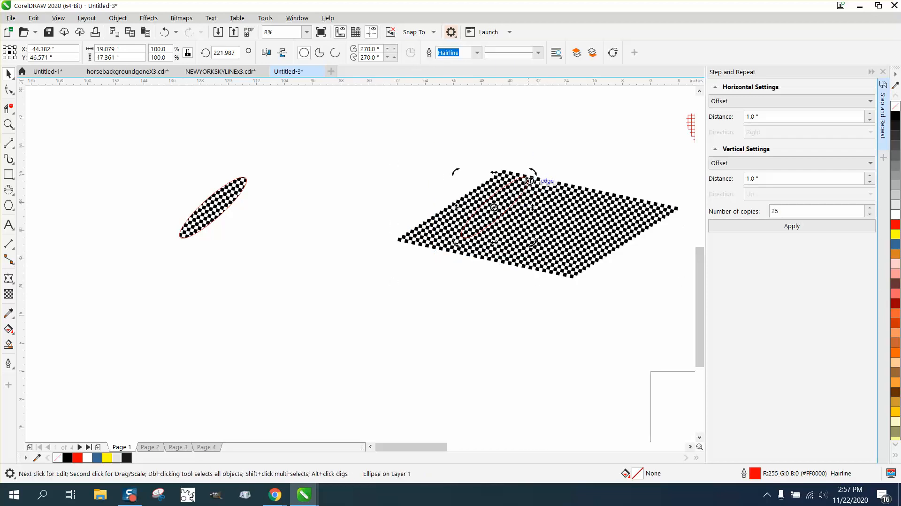
pyautogui.moveTo(530, 181); pyautogui.dragTo(553, 204)
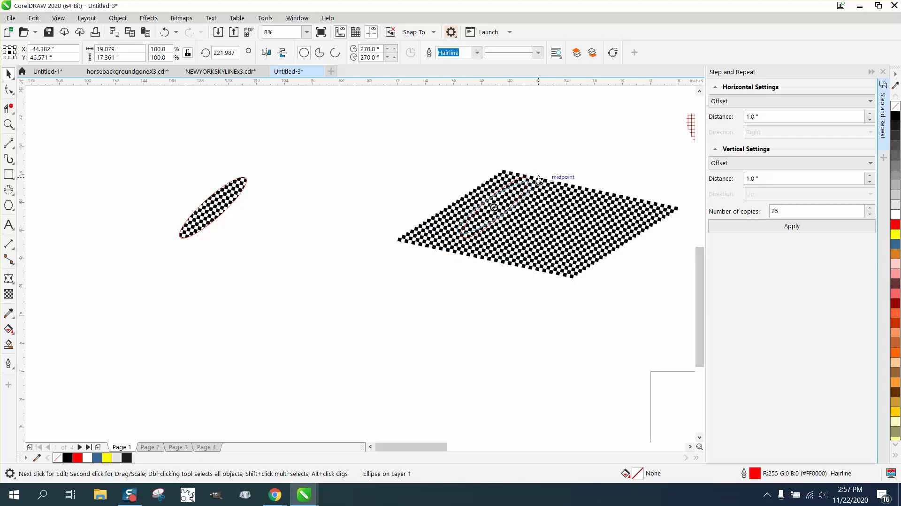
pyautogui.click(446, 148)
# Step: Intersect the horizontal ellipse with the grid and nudge the new oval left beside the first
pyautogui.moveTo(551, 243); pyautogui.dragTo(556, 246)
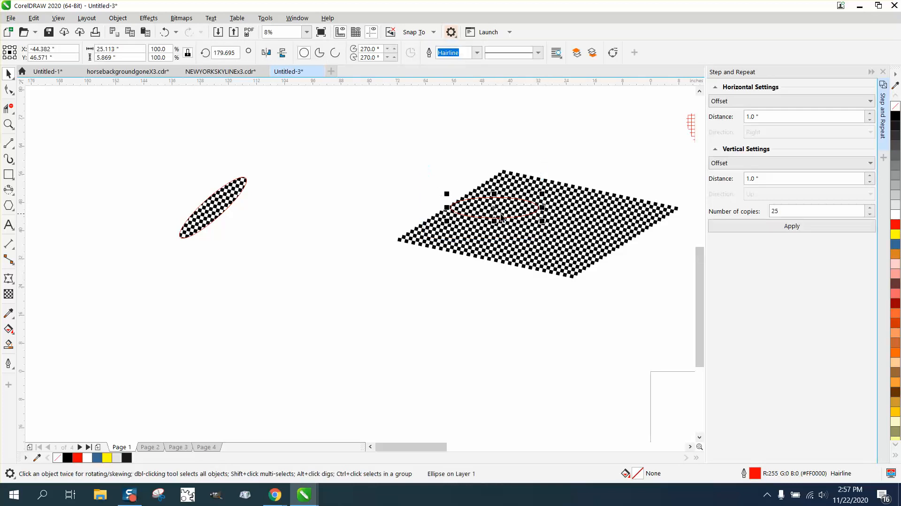
pyautogui.click(506, 224)
pyautogui.moveTo(377, 129); pyautogui.dragTo(679, 314)
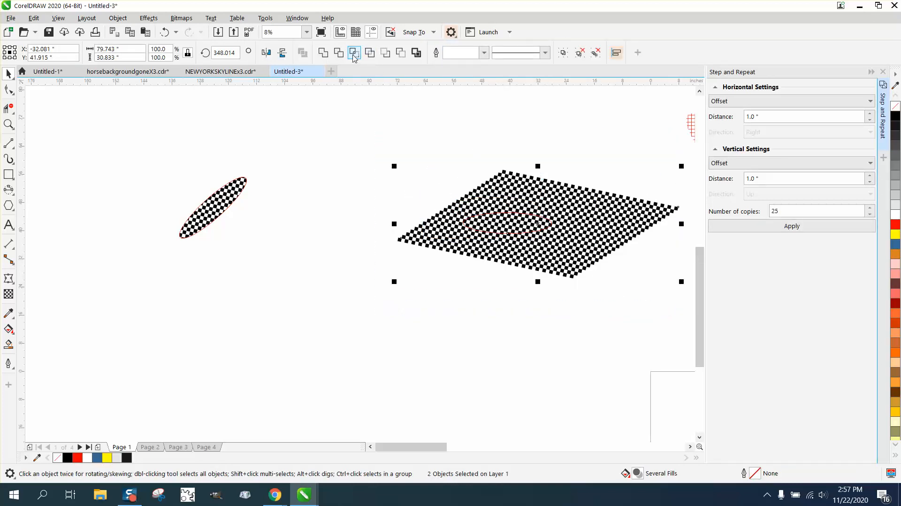
pyautogui.click(354, 56)
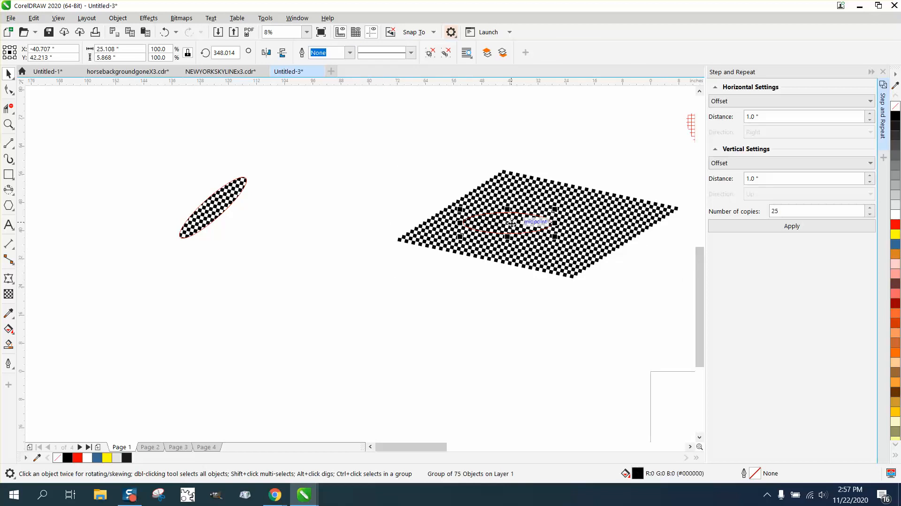
pyautogui.hotkey('shift', 'Left')
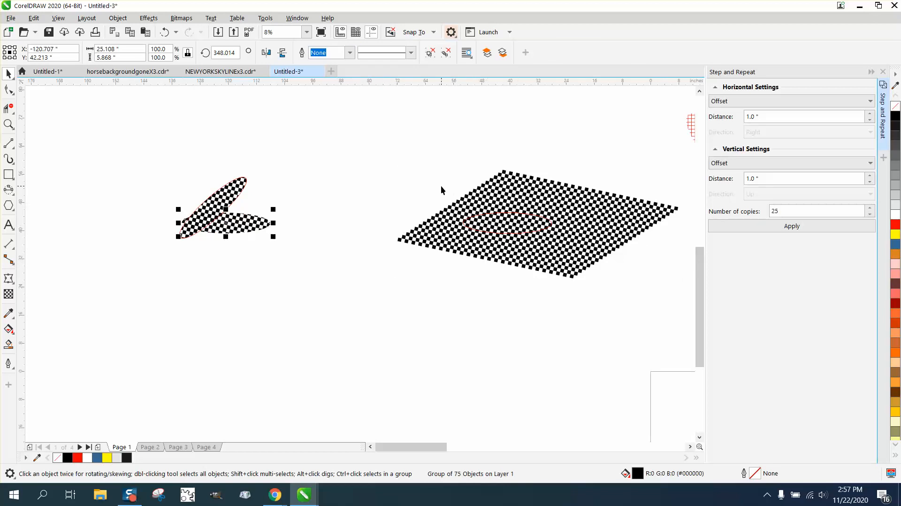
# Step: Nudge the leftover ellipse outline left onto its oval and select both leaf shapes
pyautogui.click(593, 266)
pyautogui.hotkey('shift', 'Left')
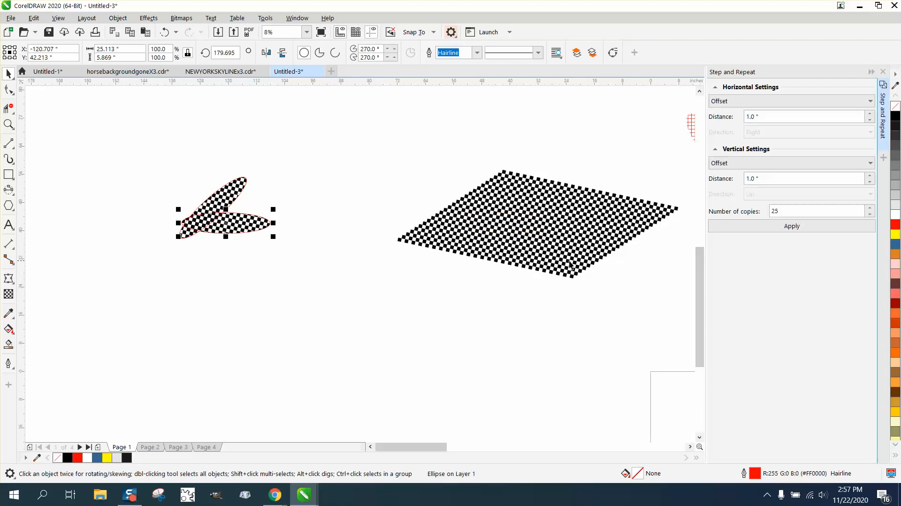
pyautogui.moveTo(167, 204); pyautogui.dragTo(305, 268)
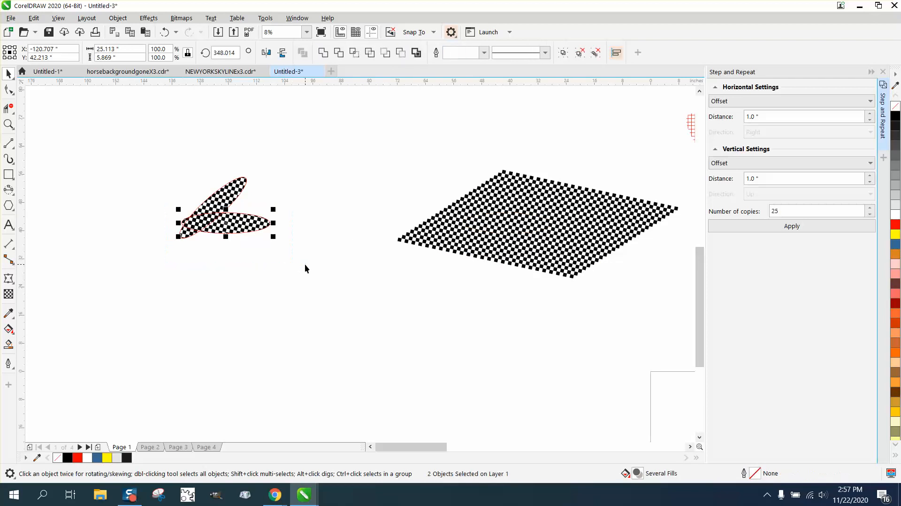
pyautogui.click(9, 124)
pyautogui.moveTo(177, 198); pyautogui.dragTo(315, 262)
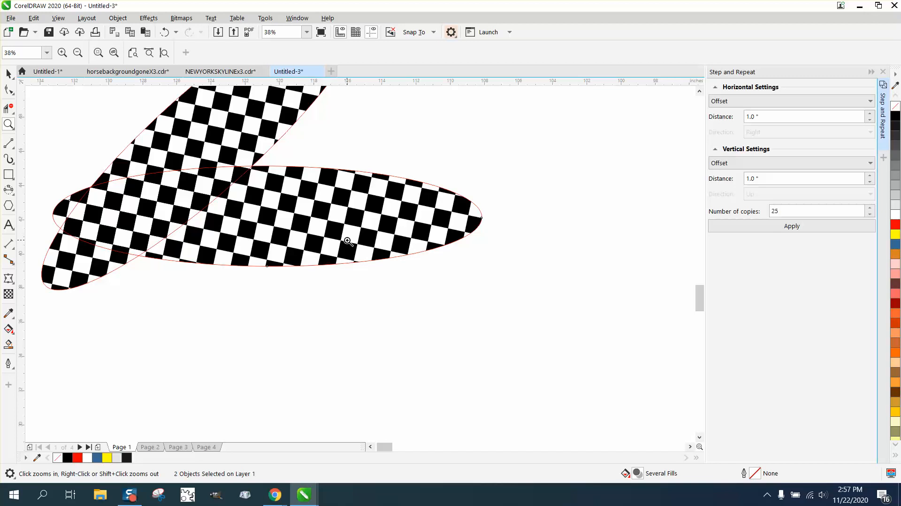
pyautogui.rightClick(346, 239)
pyautogui.moveTo(307, 120); pyautogui.dragTo(389, 148)
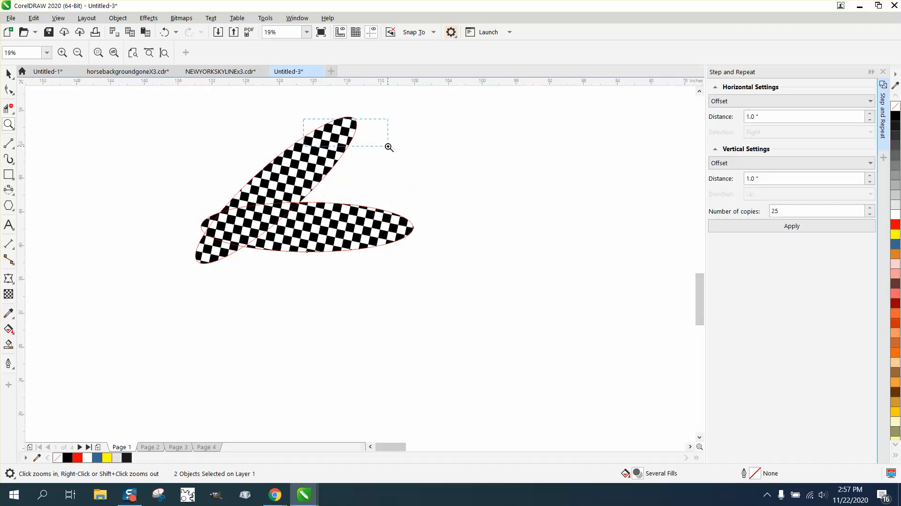
pyautogui.rightClick(388, 148)
pyautogui.rightClick(387, 149)
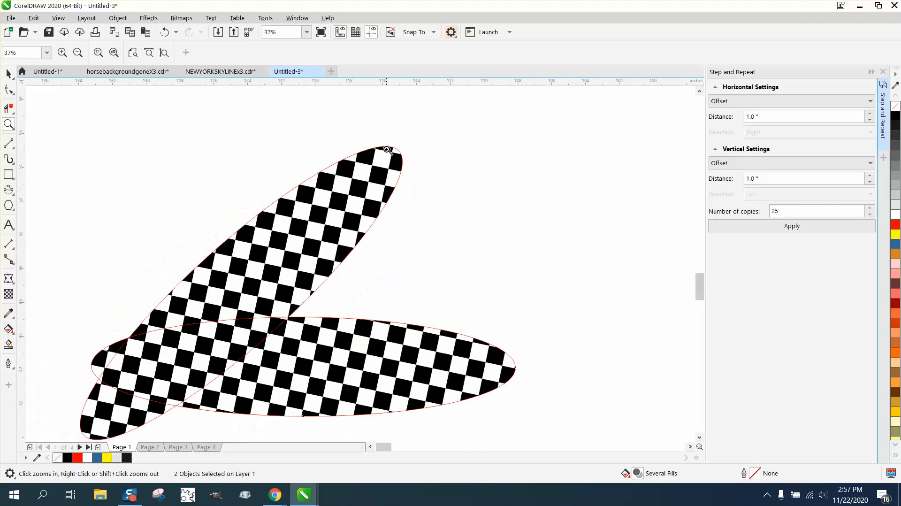
pyautogui.rightClick(388, 149)
pyautogui.click(8, 73)
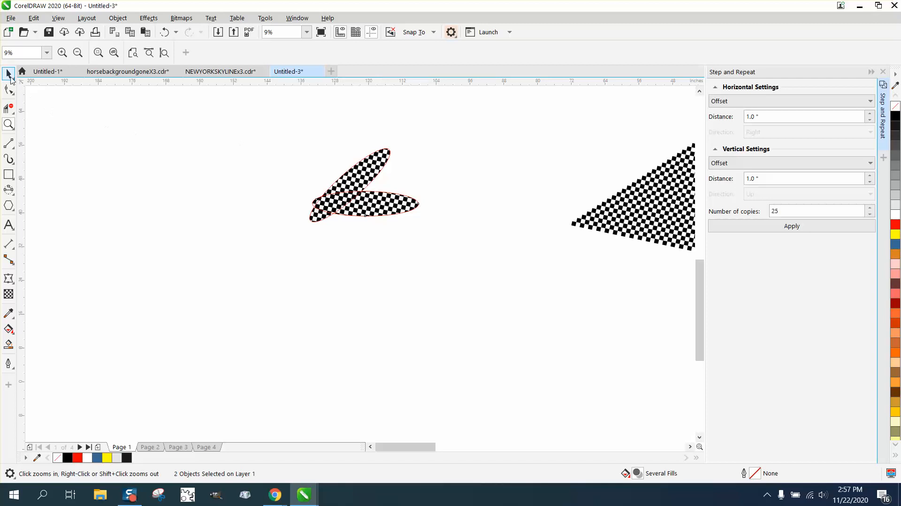
pyautogui.scroll(-1, 354, 236)
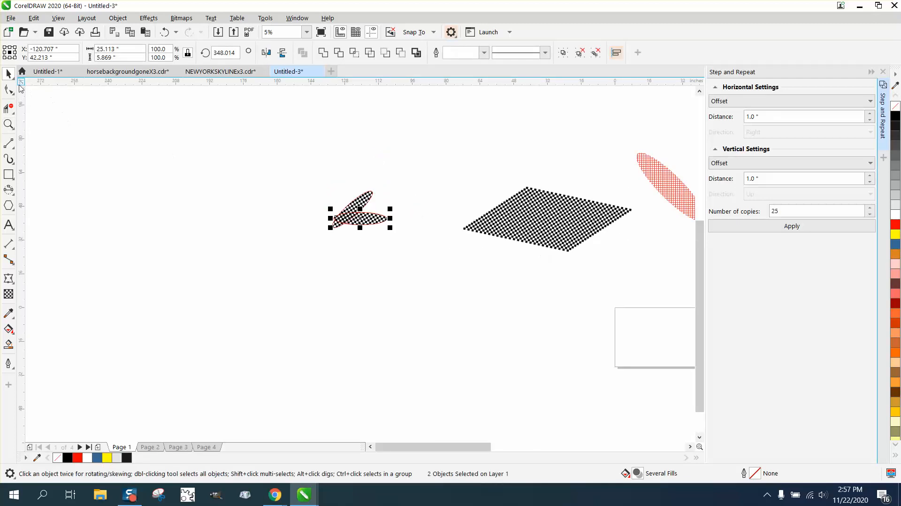
pyautogui.click(9, 123)
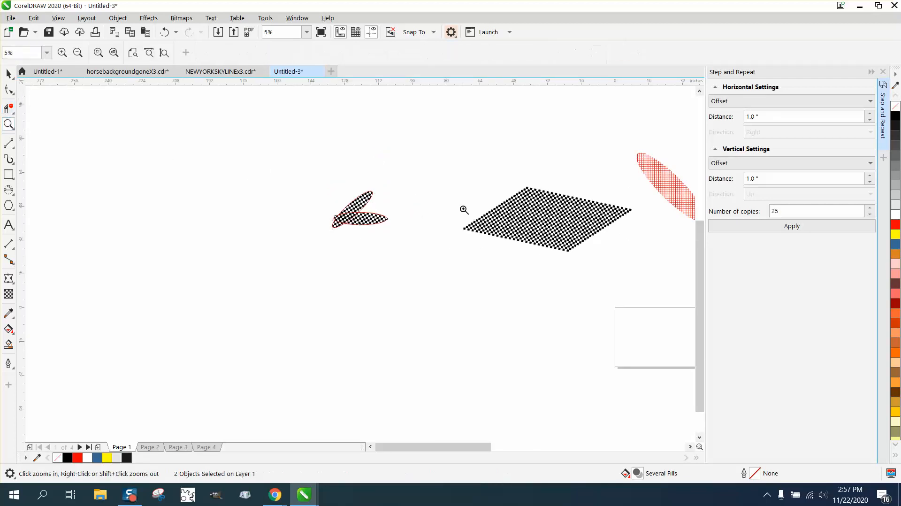
pyautogui.moveTo(470, 175); pyautogui.dragTo(649, 297)
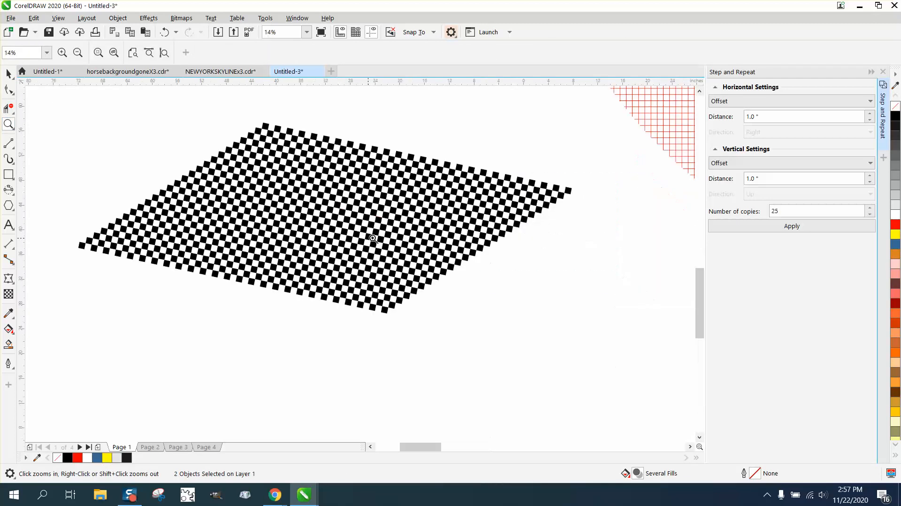
pyautogui.moveTo(296, 190); pyautogui.dragTo(357, 231)
pyautogui.scroll(-2, 357, 230)
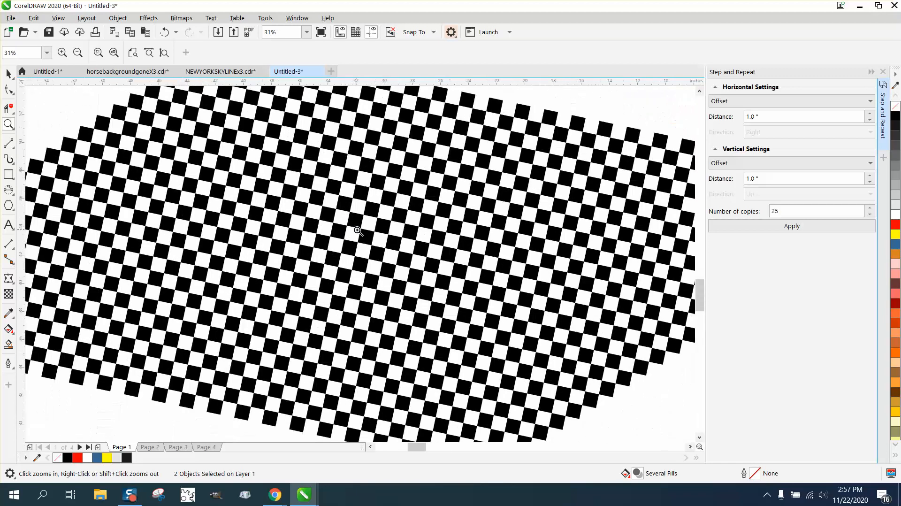
pyautogui.scroll(-2, 357, 231)
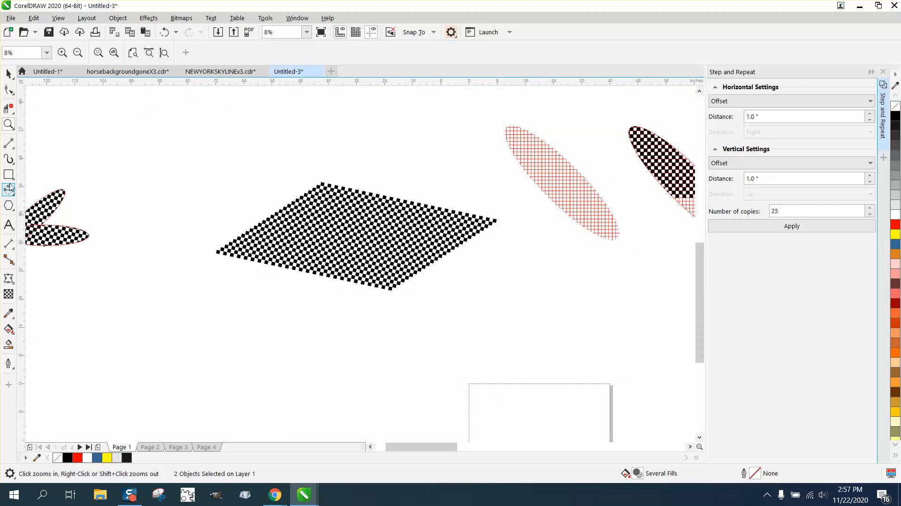
# Step: Draw a circle at the grid's left corner and move it onto the checkerboard's centre
pyautogui.click(15, 181)
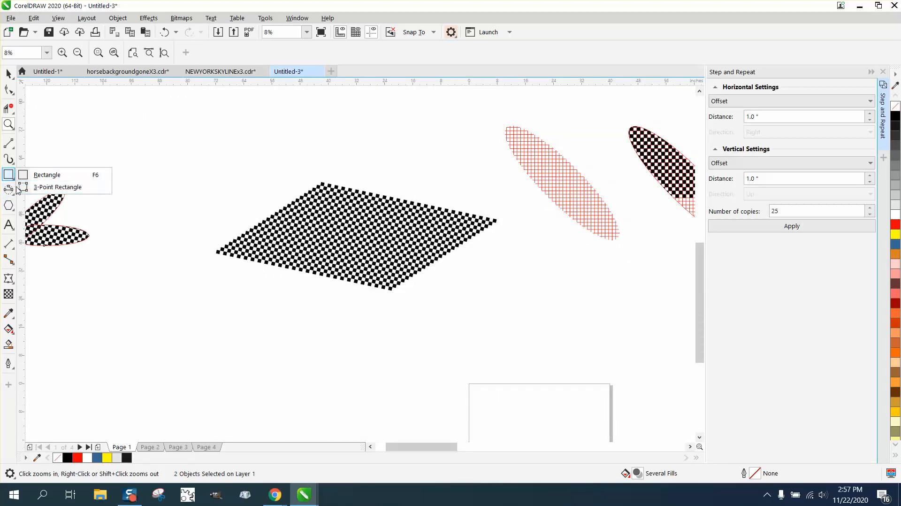
pyautogui.click(50, 193)
pyautogui.moveTo(308, 167); pyautogui.dragTo(226, 249)
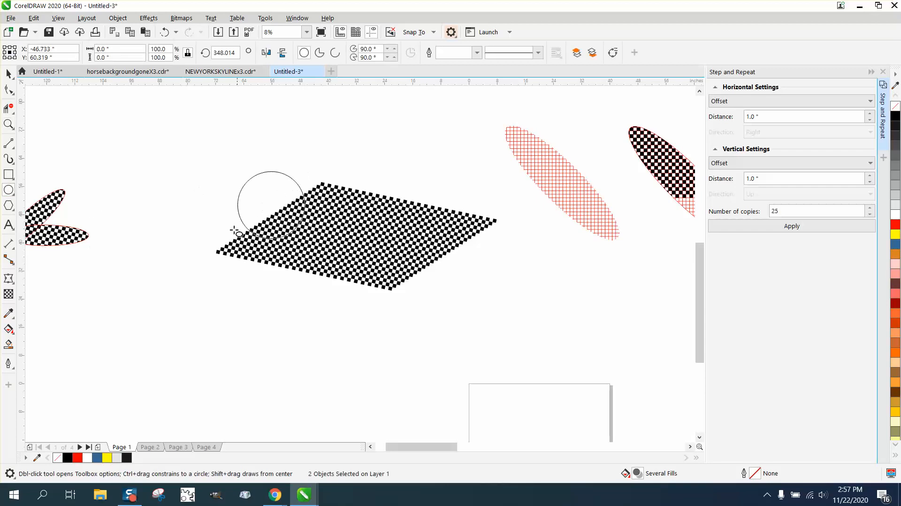
pyautogui.press('space')
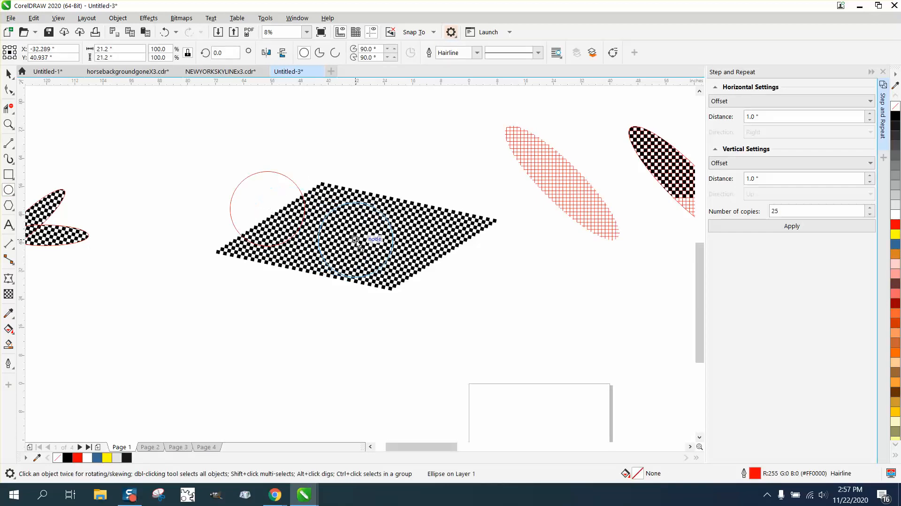
pyautogui.moveTo(267, 210); pyautogui.dragTo(366, 239)
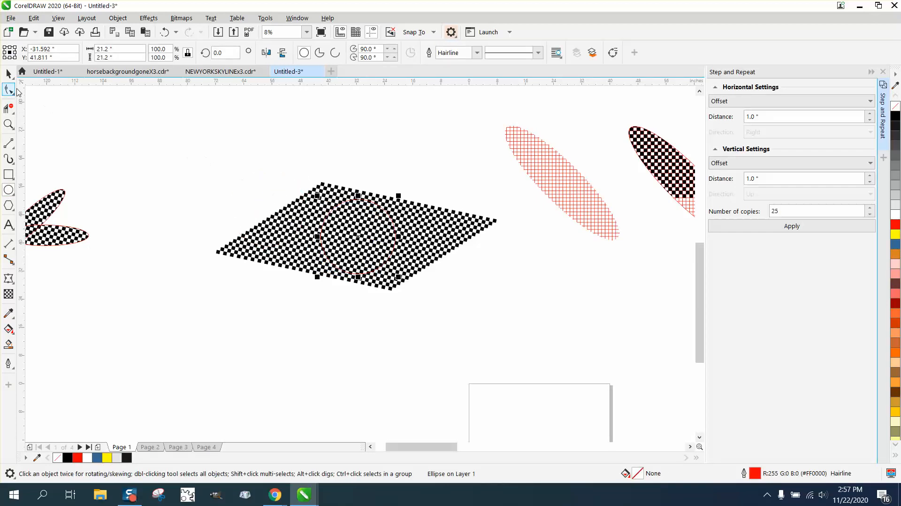
# Step: Intersect the circle with the grid, drag the checkered circle below, then undo the move
pyautogui.click(8, 73)
pyautogui.moveTo(212, 152); pyautogui.dragTo(574, 318)
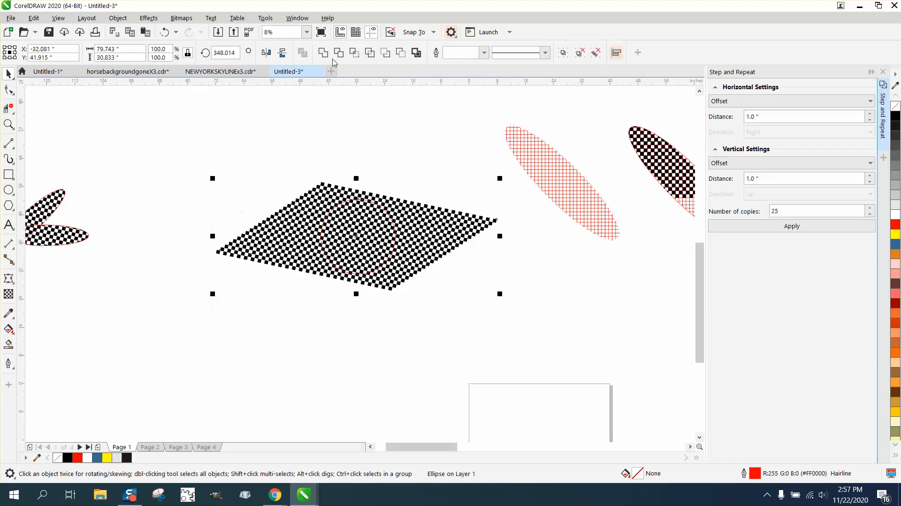
pyautogui.click(354, 53)
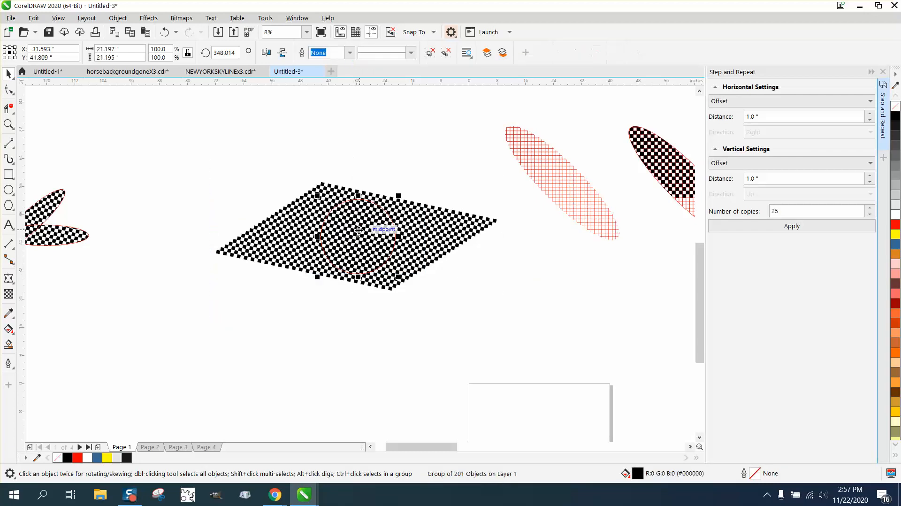
pyautogui.moveTo(382, 228); pyautogui.dragTo(218, 303)
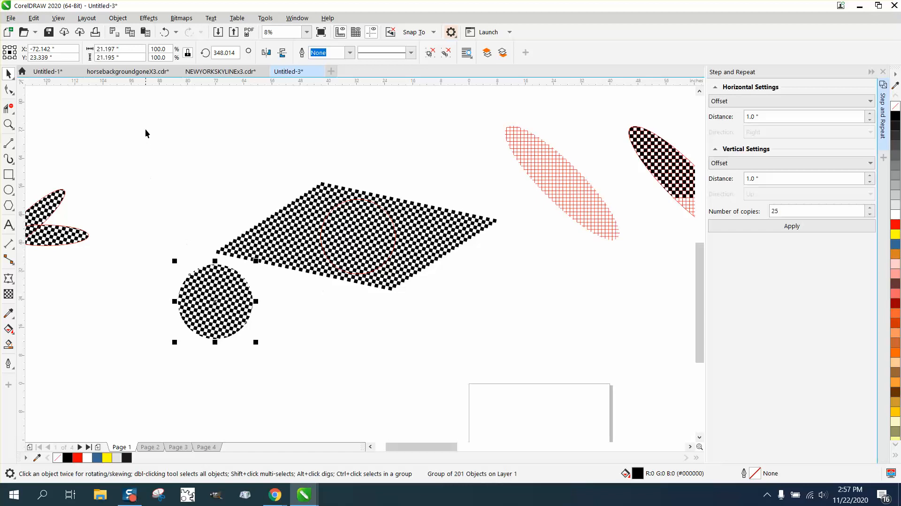
pyautogui.click(166, 33)
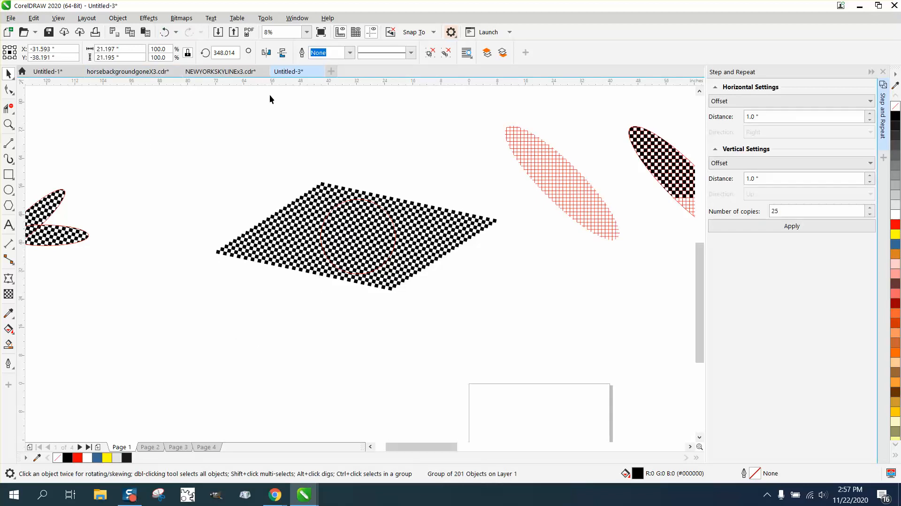
pyautogui.scroll(-1, 274, 152)
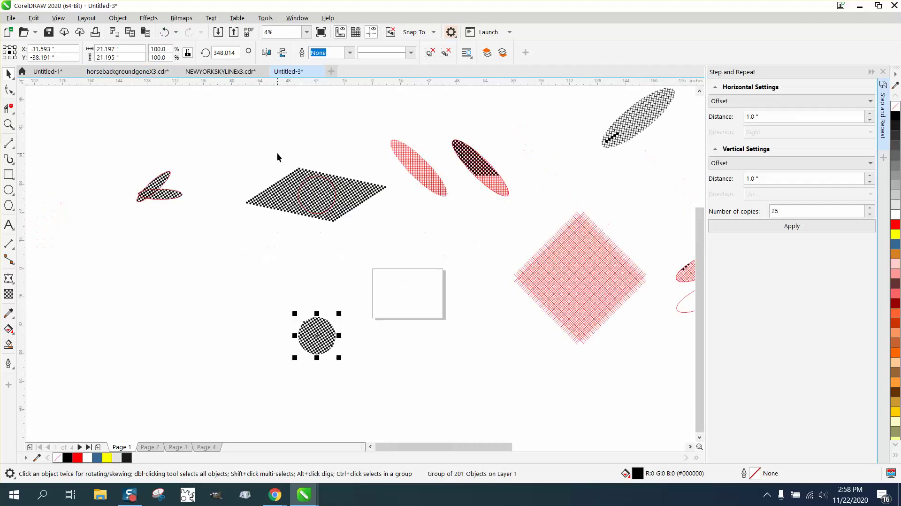
# Step: Remove the leftover circle outline from the grid
pyautogui.click(335, 190)
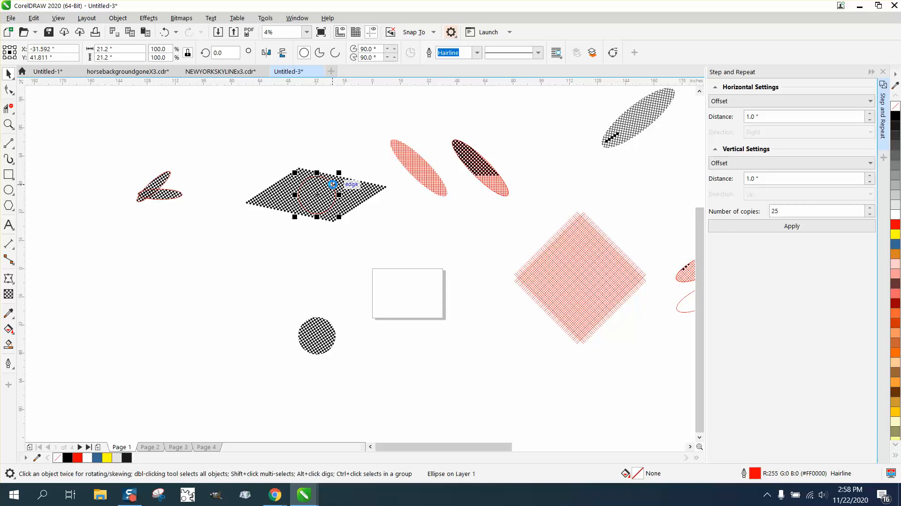
pyautogui.hotkey('ctrl', 'z')
# Step: Zoom in closely on the finished checkered circle
pyautogui.click(9, 124)
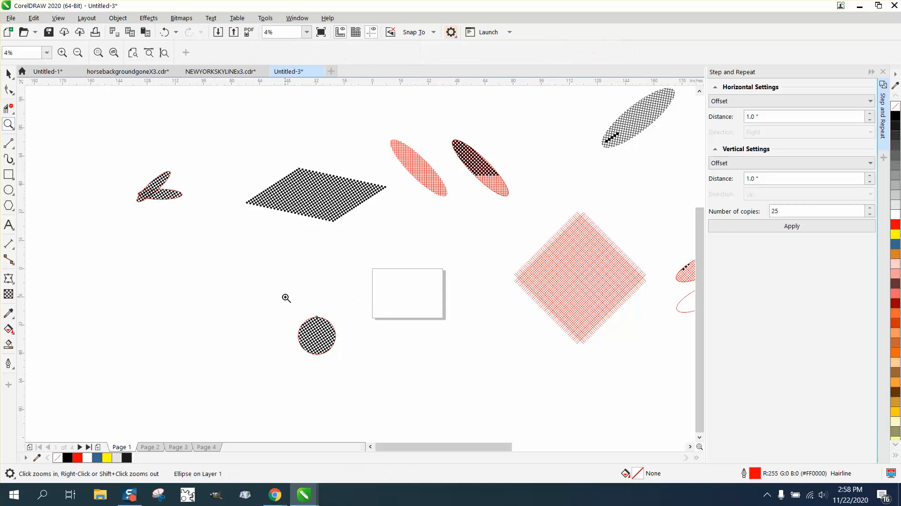
pyautogui.moveTo(286, 298); pyautogui.dragTo(360, 376)
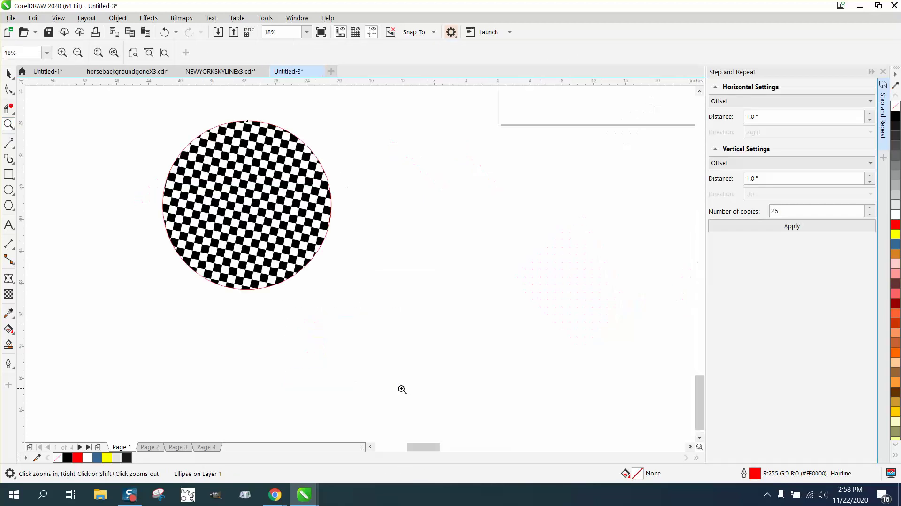
pyautogui.rightClick(334, 340)
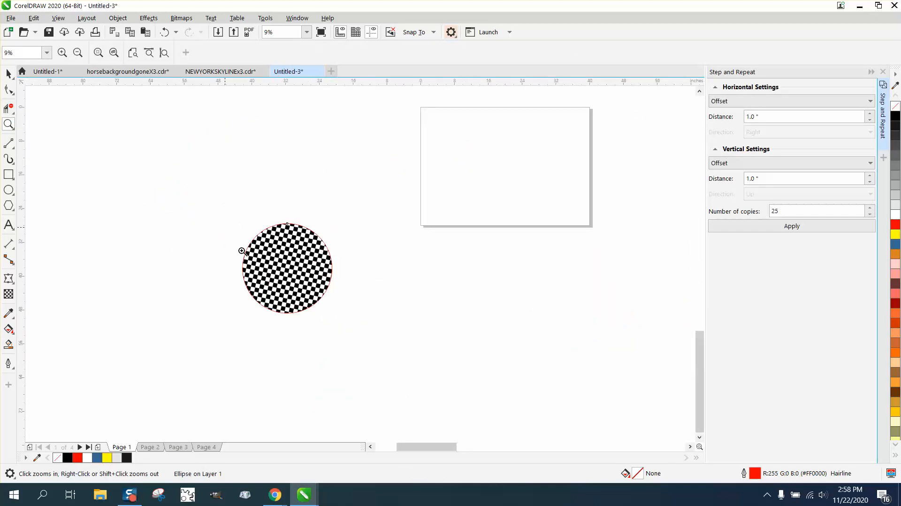
pyautogui.moveTo(243, 252); pyautogui.dragTo(372, 311)
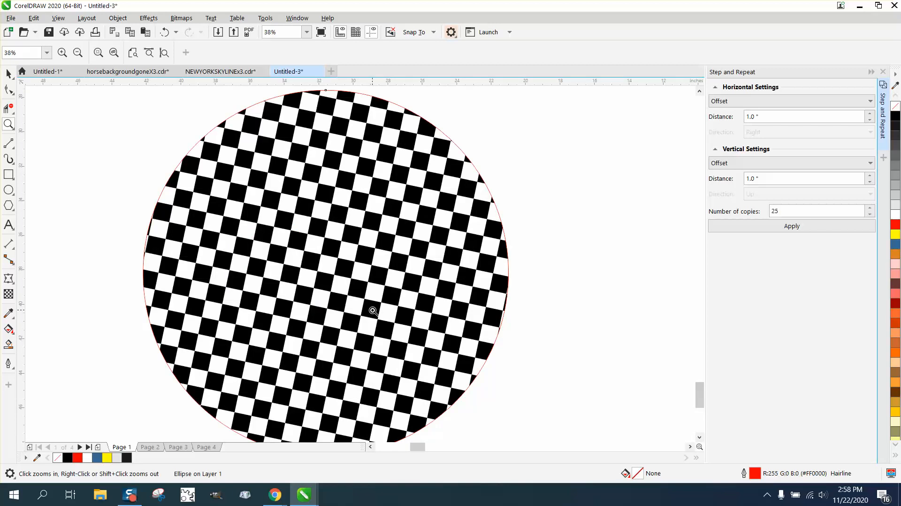